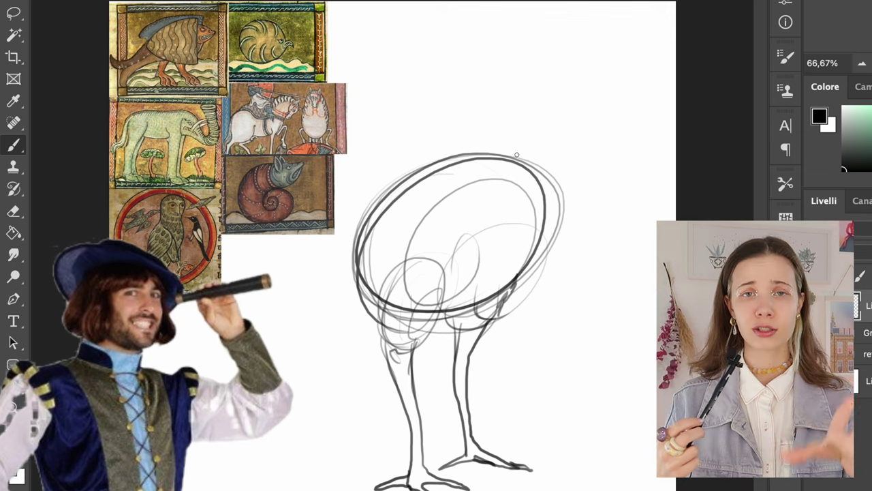
Reposition the bird's body and leg sketch lower on the canvas and add a long neck with a rounded head.
{"action": "mouse_move", "coordinate": [509, 192]}
{"action": "left_mouse_down"}
{"action": "mouse_move", "coordinate": [500, 95]}
{"action": "mouse_move", "coordinate": [530, 23]}
{"action": "mouse_move", "coordinate": [536, 80]}
{"action": "mouse_move", "coordinate": [517, 137]}
{"action": "mouse_move", "coordinate": [510, 270]}
{"action": "mouse_move", "coordinate": [515, 119]}
{"action": "mouse_move", "coordinate": [542, 30]}
{"action": "mouse_move", "coordinate": [494, 167]}
{"action": "left_mouse_up"}
{"action": "key", "text": "Return"}
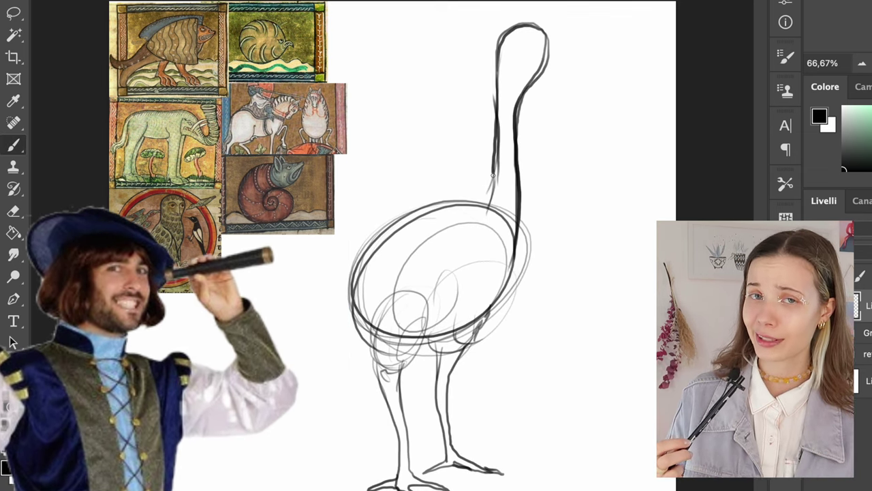
Draw a rounded wing on the bird's body with short feather lines and a scalloped back edge.
{"action": "mouse_move", "coordinate": [478, 202]}
{"action": "left_mouse_down"}
{"action": "mouse_move", "coordinate": [437, 281]}
{"action": "mouse_move", "coordinate": [360, 270]}
{"action": "left_mouse_up"}
{"action": "left_click_drag", "start_coordinate": [367, 260], "coordinate": [409, 270]}
{"action": "left_click_drag", "start_coordinate": [370, 249], "coordinate": [415, 261]}
{"action": "left_click_drag", "start_coordinate": [388, 234], "coordinate": [420, 242]}
{"action": "left_click_drag", "start_coordinate": [400, 219], "coordinate": [420, 223]}
{"action": "left_click_drag", "start_coordinate": [474, 206], "coordinate": [396, 221]}
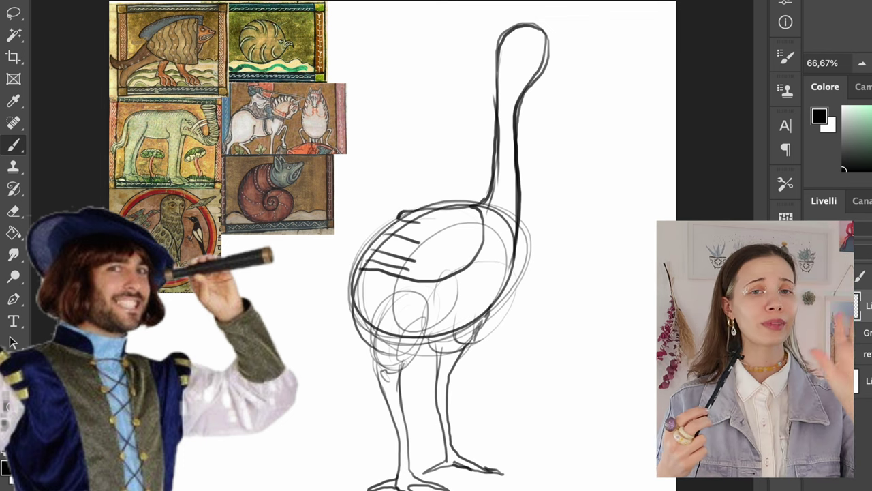
{"action": "key", "text": "super+z"}
{"action": "key", "text": "super+z"}
{"action": "mouse_move", "coordinate": [477, 206]}
{"action": "left_mouse_down"}
{"action": "mouse_move", "coordinate": [401, 220]}
{"action": "mouse_move", "coordinate": [354, 261]}
{"action": "mouse_move", "coordinate": [482, 233]}
{"action": "mouse_move", "coordinate": [455, 206]}
{"action": "left_mouse_up"}
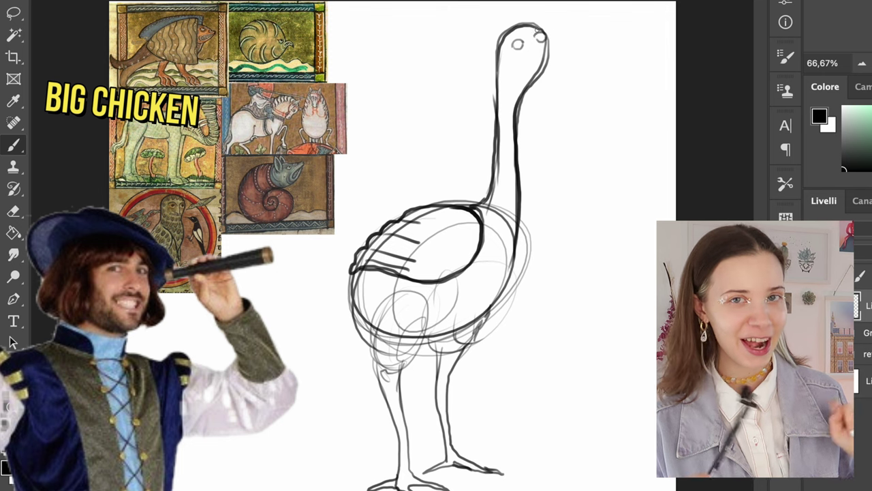
Draw the bird's humanlike nose, smile and pupils, and add drooping tail feathers behind the body.
{"action": "left_click_drag", "start_coordinate": [537, 29], "coordinate": [536, 57]}
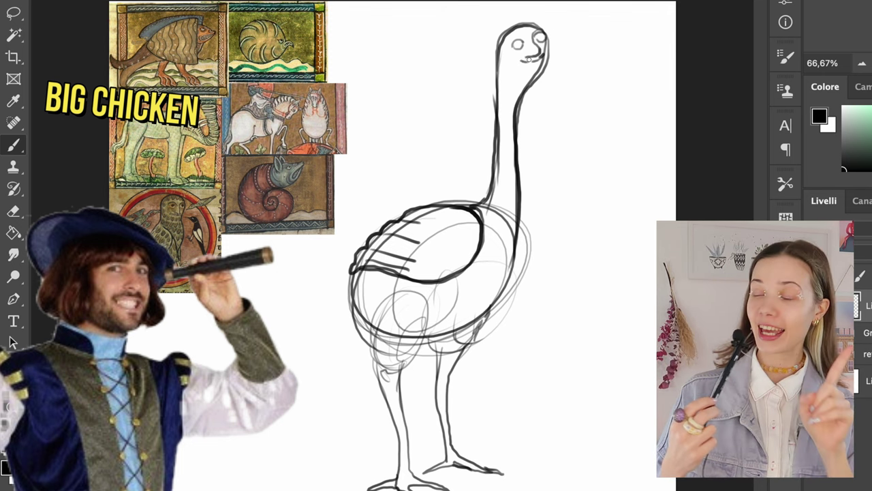
{"action": "left_click", "coordinate": [541, 36]}
{"action": "mouse_move", "coordinate": [352, 274]}
{"action": "left_mouse_down"}
{"action": "mouse_move", "coordinate": [328, 325]}
{"action": "mouse_move", "coordinate": [337, 362]}
{"action": "left_mouse_up"}
{"action": "left_click_drag", "start_coordinate": [338, 361], "coordinate": [349, 340]}
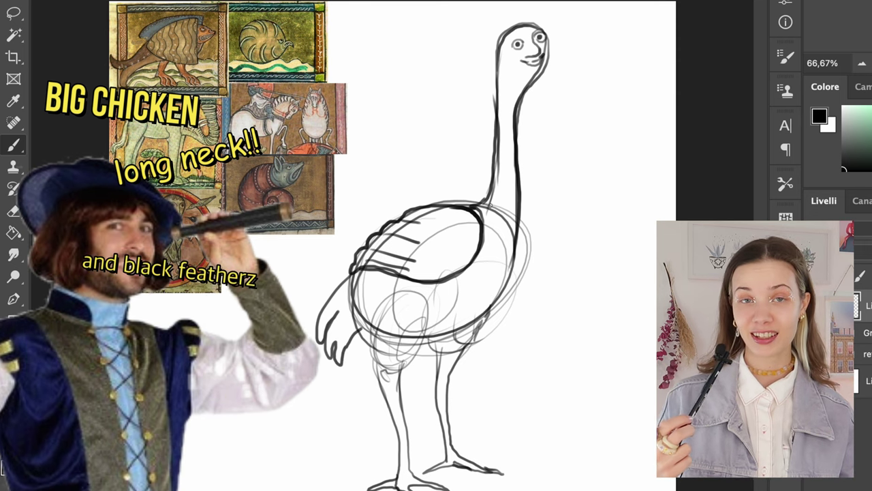
Retrace the bird's tail, legs, belly, chest, neck and head with thicker black outlines.
{"action": "mouse_move", "coordinate": [354, 269]}
{"action": "left_mouse_down"}
{"action": "mouse_move", "coordinate": [316, 344]}
{"action": "mouse_move", "coordinate": [361, 333]}
{"action": "mouse_move", "coordinate": [399, 444]}
{"action": "left_mouse_up"}
{"action": "mouse_move", "coordinate": [426, 305]}
{"action": "left_mouse_down"}
{"action": "mouse_move", "coordinate": [403, 374]}
{"action": "mouse_move", "coordinate": [413, 479]}
{"action": "left_mouse_up"}
{"action": "left_click_drag", "start_coordinate": [426, 338], "coordinate": [446, 440]}
{"action": "left_click_drag", "start_coordinate": [449, 396], "coordinate": [481, 316]}
{"action": "left_click_drag", "start_coordinate": [524, 224], "coordinate": [480, 320]}
{"action": "key", "text": "ctrl+z"}
{"action": "mouse_move", "coordinate": [519, 217]}
{"action": "left_mouse_down"}
{"action": "mouse_move", "coordinate": [482, 320]}
{"action": "mouse_move", "coordinate": [459, 334]}
{"action": "left_mouse_up"}
{"action": "left_click_drag", "start_coordinate": [495, 146], "coordinate": [474, 207]}
{"action": "left_click_drag", "start_coordinate": [505, 37], "coordinate": [497, 131]}
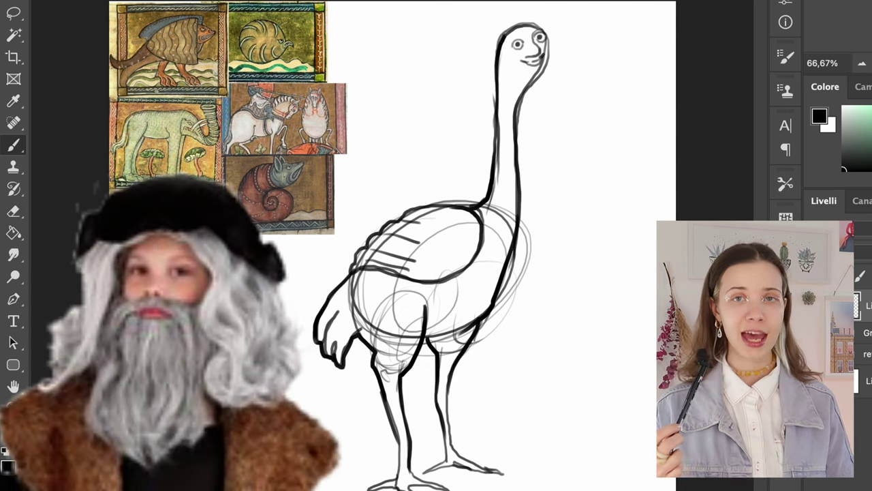
Erase the construction lines around the bird's head, neck, chest, body and upper leg.
{"action": "key", "text": "e"}
{"action": "left_click_drag", "start_coordinate": [546, 58], "coordinate": [490, 134]}
{"action": "left_click_drag", "start_coordinate": [496, 92], "coordinate": [493, 150]}
{"action": "key", "text": "ctrl+z"}
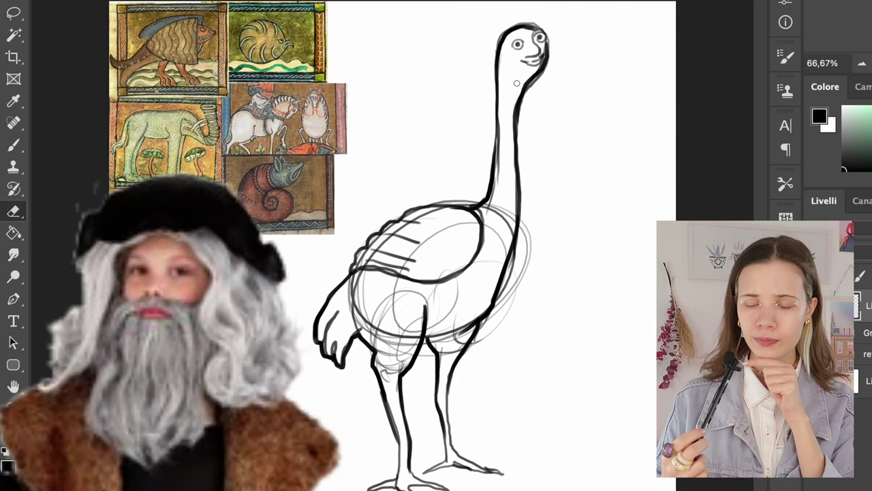
{"action": "left_click_drag", "start_coordinate": [550, 57], "coordinate": [524, 100]}
{"action": "left_click_drag", "start_coordinate": [526, 244], "coordinate": [488, 335]}
{"action": "mouse_move", "coordinate": [361, 307]}
{"action": "left_mouse_down"}
{"action": "mouse_move", "coordinate": [382, 339]}
{"action": "mouse_move", "coordinate": [412, 341]}
{"action": "mouse_move", "coordinate": [444, 320]}
{"action": "left_mouse_up"}
{"action": "left_click_drag", "start_coordinate": [496, 229], "coordinate": [506, 254]}
{"action": "left_click_drag", "start_coordinate": [516, 247], "coordinate": [512, 271]}
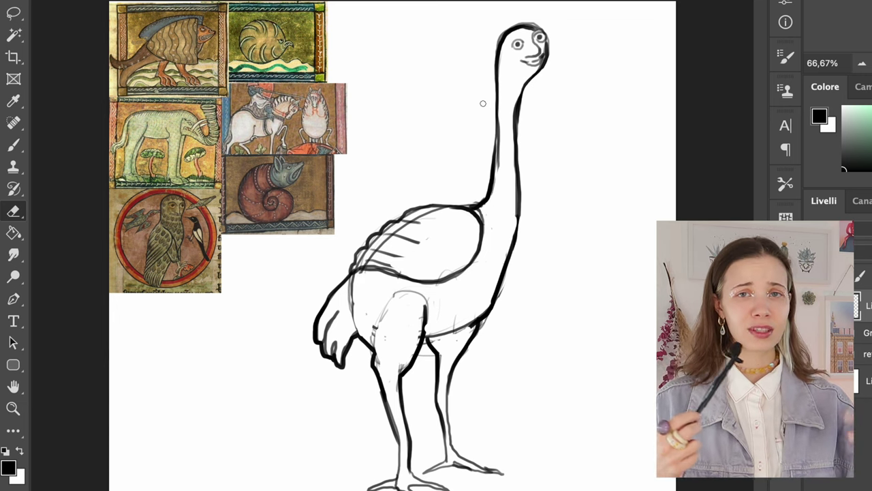
{"action": "left_click_drag", "start_coordinate": [500, 124], "coordinate": [500, 180]}
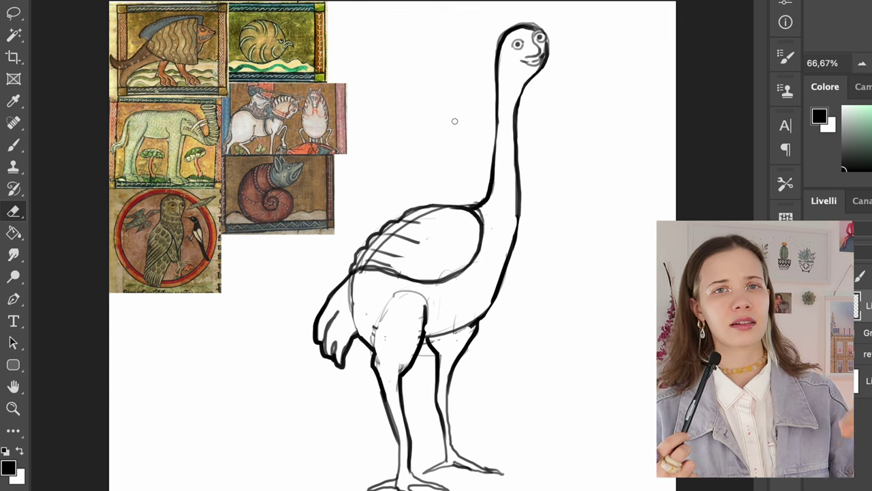
Thicken the scalloped back edge of the wing and clean up its feather lines.
{"action": "key", "text": "b"}
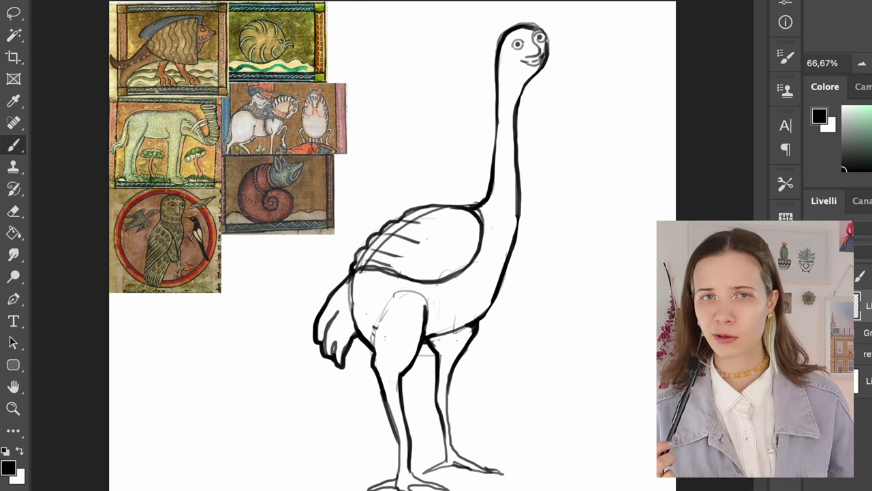
{"action": "key", "text": "e"}
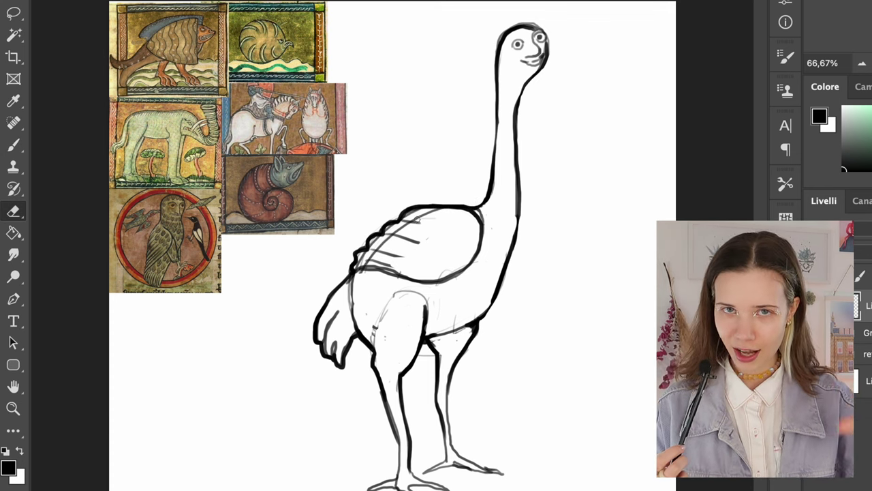
{"action": "mouse_move", "coordinate": [371, 253]}
{"action": "left_mouse_down"}
{"action": "mouse_move", "coordinate": [400, 269]}
{"action": "mouse_move", "coordinate": [376, 250]}
{"action": "left_mouse_up"}
{"action": "key", "text": "b"}
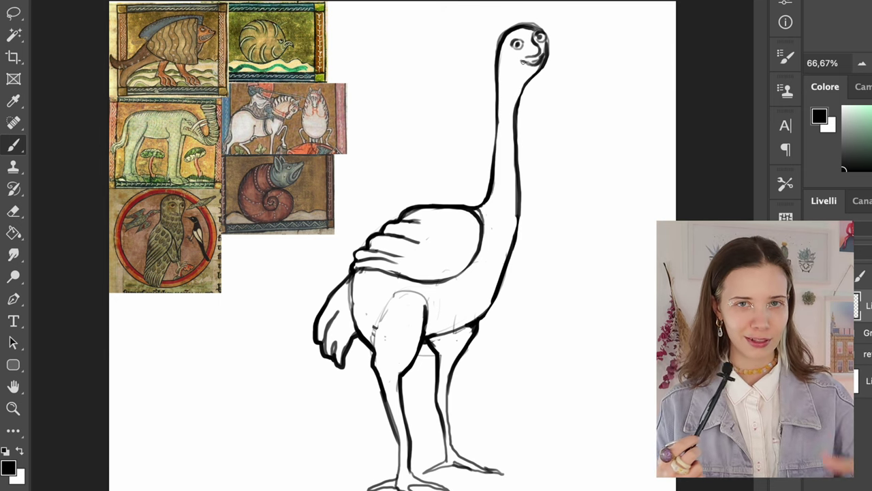
Choose a painting brush, fill the whole bird with light tan beneath the outlines and erase the overflow.
{"action": "right_click", "coordinate": [504, 141]}
{"action": "scroll", "coordinate": [607, 362], "scroll_direction": "down", "scroll_amount": 4}
{"action": "left_click", "coordinate": [606, 437]}
{"action": "key", "text": "Return"}
{"action": "left_click", "coordinate": [317, 184], "text": "alt"}
{"action": "left_click_drag", "start_coordinate": [521, 49], "coordinate": [524, 76]}
{"action": "key", "text": "super+z"}
{"action": "left_click", "coordinate": [867, 120]}
{"action": "mouse_move", "coordinate": [518, 34]}
{"action": "left_mouse_down"}
{"action": "mouse_move", "coordinate": [528, 65]}
{"action": "mouse_move", "coordinate": [510, 93]}
{"action": "mouse_move", "coordinate": [494, 228]}
{"action": "mouse_move", "coordinate": [447, 218]}
{"action": "mouse_move", "coordinate": [382, 242]}
{"action": "mouse_move", "coordinate": [381, 326]}
{"action": "mouse_move", "coordinate": [470, 232]}
{"action": "mouse_move", "coordinate": [508, 269]}
{"action": "mouse_move", "coordinate": [337, 341]}
{"action": "mouse_move", "coordinate": [368, 308]}
{"action": "mouse_move", "coordinate": [443, 334]}
{"action": "mouse_move", "coordinate": [484, 286]}
{"action": "mouse_move", "coordinate": [396, 430]}
{"action": "mouse_move", "coordinate": [405, 479]}
{"action": "mouse_move", "coordinate": [436, 484]}
{"action": "mouse_move", "coordinate": [444, 381]}
{"action": "mouse_move", "coordinate": [481, 472]}
{"action": "left_mouse_up"}
{"action": "key", "text": "e"}
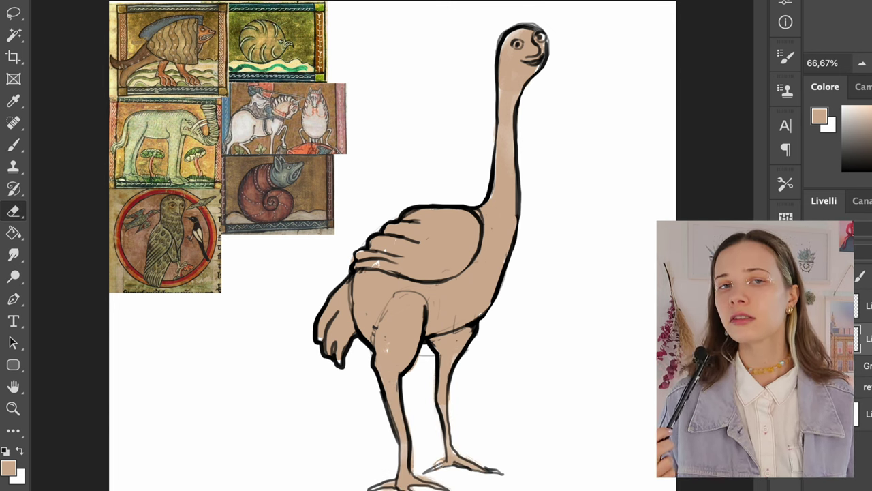
Paint the wing, body and tail dark grey-brown and the chest and lower neck pale yellow.
{"action": "key", "text": "b"}
{"action": "left_click_drag", "start_coordinate": [871, 128], "coordinate": [870, 148]}
{"action": "mouse_move", "coordinate": [358, 263]}
{"action": "left_mouse_down"}
{"action": "mouse_move", "coordinate": [443, 239]}
{"action": "mouse_move", "coordinate": [428, 275]}
{"action": "mouse_move", "coordinate": [437, 238]}
{"action": "mouse_move", "coordinate": [392, 245]}
{"action": "left_mouse_up"}
{"action": "mouse_move", "coordinate": [327, 320]}
{"action": "left_mouse_down"}
{"action": "mouse_move", "coordinate": [334, 344]}
{"action": "mouse_move", "coordinate": [344, 300]}
{"action": "mouse_move", "coordinate": [385, 310]}
{"action": "mouse_move", "coordinate": [423, 280]}
{"action": "mouse_move", "coordinate": [470, 314]}
{"action": "mouse_move", "coordinate": [484, 293]}
{"action": "left_mouse_up"}
{"action": "left_click", "coordinate": [869, 115]}
{"action": "mouse_move", "coordinate": [484, 263]}
{"action": "left_mouse_down"}
{"action": "mouse_move", "coordinate": [469, 292]}
{"action": "mouse_move", "coordinate": [456, 295]}
{"action": "mouse_move", "coordinate": [493, 264]}
{"action": "mouse_move", "coordinate": [507, 238]}
{"action": "mouse_move", "coordinate": [492, 225]}
{"action": "mouse_move", "coordinate": [518, 110]}
{"action": "left_mouse_up"}
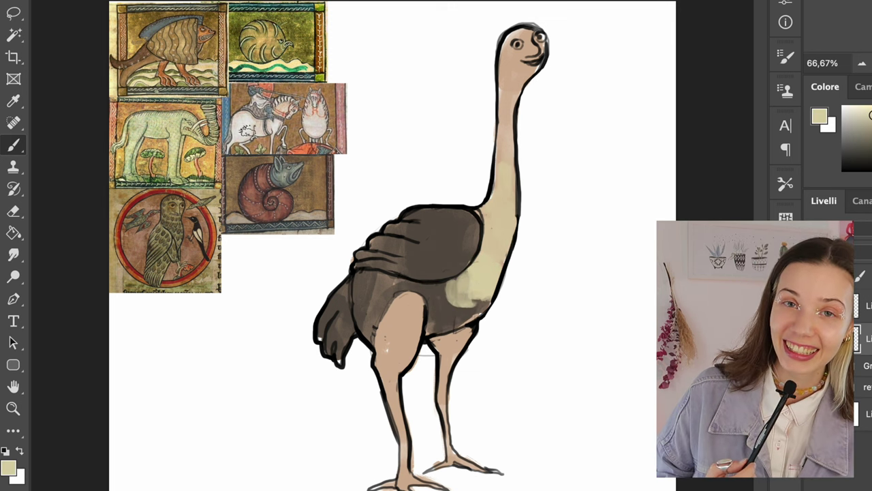
Tint the bird's lower legs and feet reddish brown and extend the pale yellow up the neck.
{"action": "left_click", "coordinate": [864, 117]}
{"action": "mouse_move", "coordinate": [409, 467]}
{"action": "left_mouse_down"}
{"action": "mouse_move", "coordinate": [443, 443]}
{"action": "mouse_move", "coordinate": [477, 464]}
{"action": "left_mouse_up"}
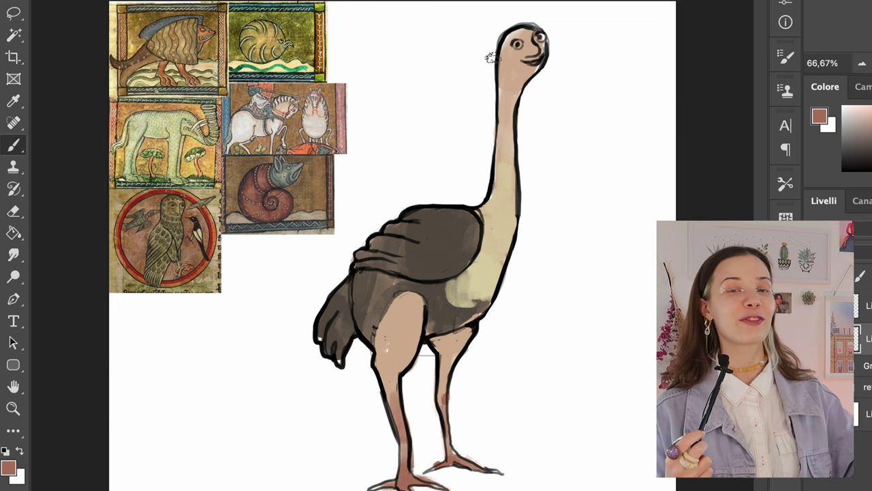
{"action": "left_click", "coordinate": [511, 220], "text": "alt"}
{"action": "mouse_move", "coordinate": [504, 43]}
{"action": "left_mouse_down"}
{"action": "mouse_move", "coordinate": [510, 105]}
{"action": "mouse_move", "coordinate": [502, 167]}
{"action": "left_mouse_up"}
Paint darker oval feather spots over the wing and the back of the body.
{"action": "left_click", "coordinate": [432, 221], "text": "alt"}
{"action": "mouse_move", "coordinate": [433, 213]}
{"action": "left_mouse_down"}
{"action": "mouse_move", "coordinate": [385, 249]}
{"action": "mouse_move", "coordinate": [426, 262]}
{"action": "mouse_move", "coordinate": [462, 247]}
{"action": "mouse_move", "coordinate": [432, 272]}
{"action": "left_mouse_up"}
{"action": "left_click_drag", "start_coordinate": [361, 283], "coordinate": [368, 318]}
{"action": "left_click_drag", "start_coordinate": [391, 282], "coordinate": [387, 299]}
Sample the black outline colour, reduce the brush size and draw thin feather outlines on the wing, body and tail.
{"action": "left_click", "coordinate": [517, 182], "text": "alt"}
{"action": "right_click", "coordinate": [523, 184]}
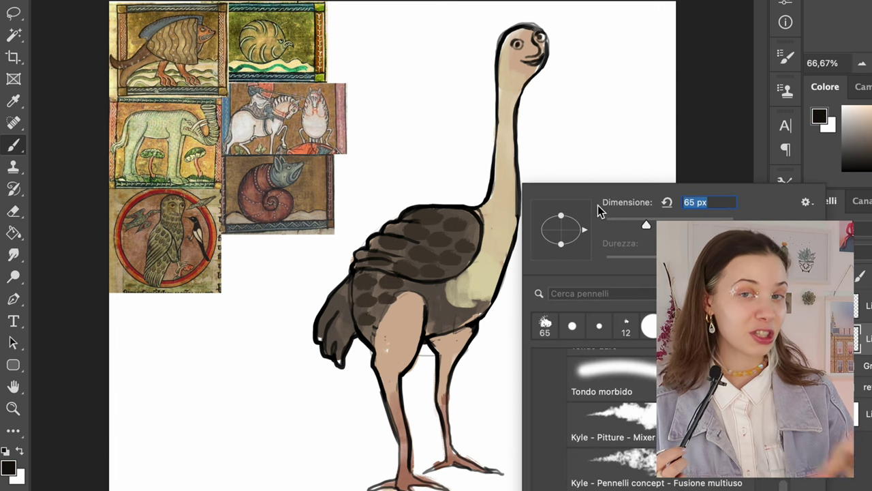
{"action": "left_click", "coordinate": [610, 223]}
{"action": "key", "text": "Return"}
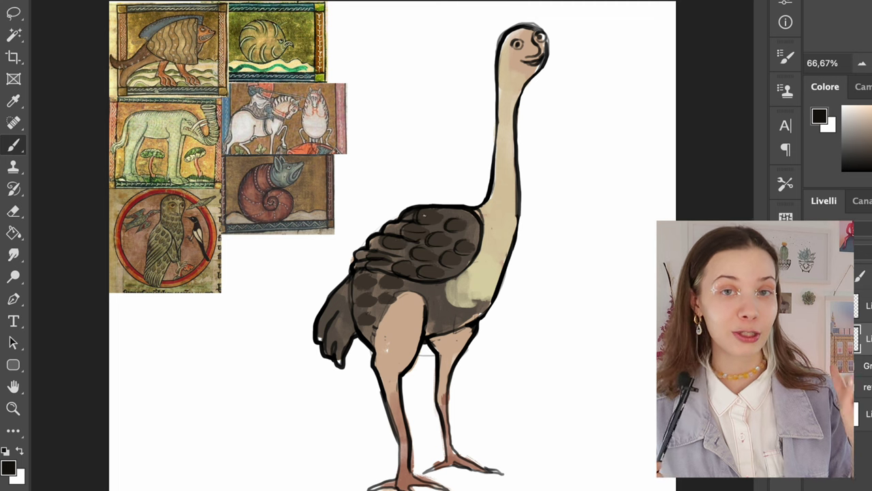
{"action": "mouse_move", "coordinate": [334, 307]}
{"action": "left_mouse_down"}
{"action": "mouse_move", "coordinate": [346, 318]}
{"action": "mouse_move", "coordinate": [341, 354]}
{"action": "left_mouse_up"}
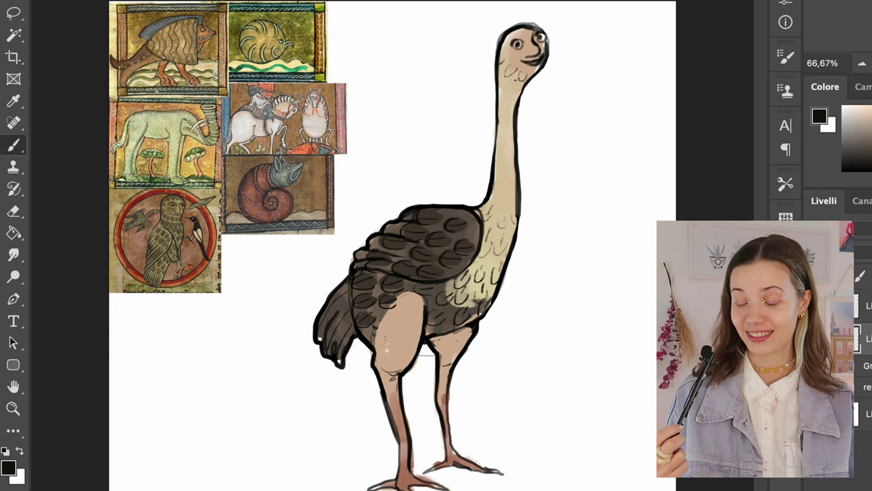
Sample an orange from the medieval reference pictures and colour the bird's eye.
{"action": "left_click", "coordinate": [164, 69], "text": "alt"}
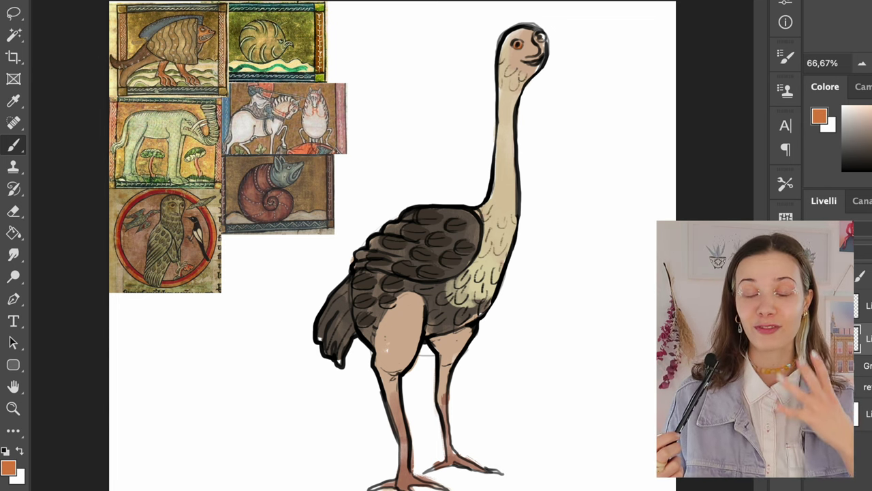
{"action": "left_click", "coordinate": [163, 229], "text": "alt"}
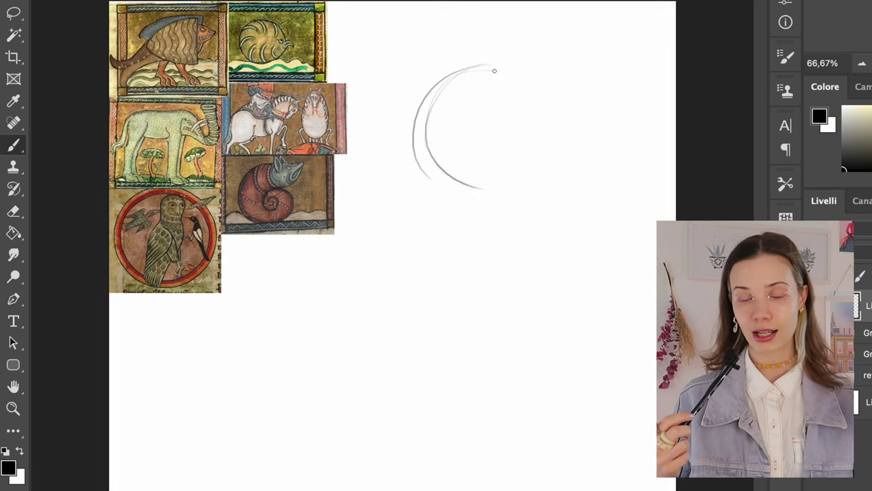
Sketch a large round head and the first tentacle line trailing from its lower edge.
{"action": "mouse_move", "coordinate": [493, 71]}
{"action": "left_mouse_down"}
{"action": "mouse_move", "coordinate": [559, 108]}
{"action": "mouse_move", "coordinate": [437, 166]}
{"action": "mouse_move", "coordinate": [529, 200]}
{"action": "mouse_move", "coordinate": [474, 66]}
{"action": "mouse_move", "coordinate": [436, 155]}
{"action": "mouse_move", "coordinate": [439, 176]}
{"action": "left_mouse_up"}
{"action": "mouse_move", "coordinate": [432, 110]}
{"action": "left_mouse_down"}
{"action": "mouse_move", "coordinate": [575, 151]}
{"action": "mouse_move", "coordinate": [522, 201]}
{"action": "left_mouse_up"}
{"action": "left_click_drag", "start_coordinate": [430, 158], "coordinate": [419, 251]}
{"action": "key", "text": "ctrl+z"}
{"action": "mouse_move", "coordinate": [424, 141]}
{"action": "left_mouse_down"}
{"action": "mouse_move", "coordinate": [424, 180]}
{"action": "mouse_move", "coordinate": [349, 277]}
{"action": "left_mouse_up"}
{"action": "key", "text": "ctrl+z"}
{"action": "left_click_drag", "start_coordinate": [419, 157], "coordinate": [345, 317]}
Draw more long tentacle guide lines fanning down along the underside of the round head.
{"action": "left_click_drag", "start_coordinate": [446, 185], "coordinate": [344, 437]}
{"action": "left_click_drag", "start_coordinate": [470, 195], "coordinate": [409, 344]}
{"action": "left_click_drag", "start_coordinate": [498, 204], "coordinate": [437, 395]}
{"action": "left_click_drag", "start_coordinate": [528, 201], "coordinate": [502, 296]}
{"action": "left_click_drag", "start_coordinate": [568, 181], "coordinate": [512, 398]}
{"action": "left_click_drag", "start_coordinate": [571, 161], "coordinate": [552, 232]}
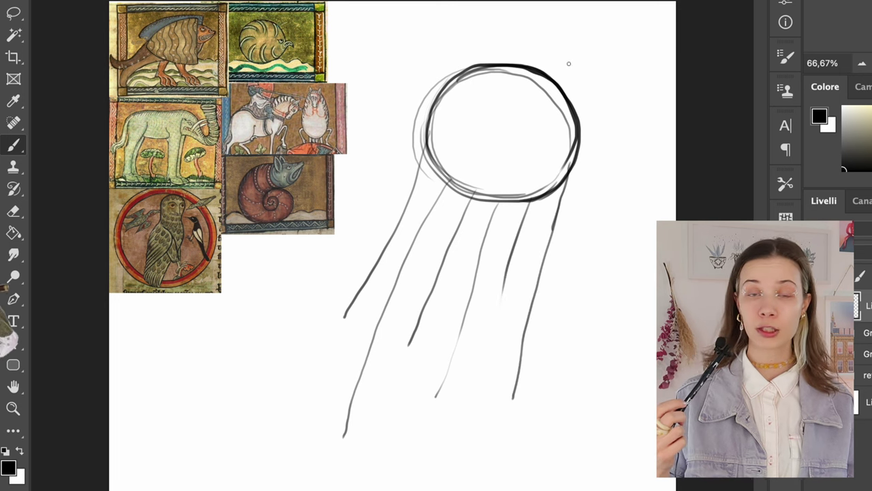
Add second edges to the straight tentacles and close their ends with forked tips.
{"action": "left_click_drag", "start_coordinate": [425, 166], "coordinate": [360, 312]}
{"action": "mouse_move", "coordinate": [455, 185]}
{"action": "left_mouse_down"}
{"action": "mouse_move", "coordinate": [364, 417]}
{"action": "mouse_move", "coordinate": [340, 448]}
{"action": "left_mouse_up"}
{"action": "mouse_move", "coordinate": [483, 192]}
{"action": "left_mouse_down"}
{"action": "mouse_move", "coordinate": [407, 349]}
{"action": "mouse_move", "coordinate": [454, 380]}
{"action": "mouse_move", "coordinate": [437, 396]}
{"action": "left_mouse_up"}
{"action": "mouse_move", "coordinate": [506, 225]}
{"action": "left_mouse_down"}
{"action": "mouse_move", "coordinate": [484, 307]}
{"action": "mouse_move", "coordinate": [502, 300]}
{"action": "left_mouse_up"}
{"action": "left_click_drag", "start_coordinate": [545, 198], "coordinate": [502, 397]}
{"action": "left_click_drag", "start_coordinate": [501, 398], "coordinate": [515, 412]}
Draw several wavy, tapering tentacles hanging from the head between the straight ones.
{"action": "mouse_move", "coordinate": [426, 136]}
{"action": "left_mouse_down"}
{"action": "mouse_move", "coordinate": [376, 197]}
{"action": "mouse_move", "coordinate": [366, 355]}
{"action": "left_mouse_up"}
{"action": "mouse_move", "coordinate": [566, 179]}
{"action": "left_mouse_down"}
{"action": "mouse_move", "coordinate": [555, 236]}
{"action": "mouse_move", "coordinate": [476, 402]}
{"action": "left_mouse_up"}
{"action": "left_click_drag", "start_coordinate": [452, 189], "coordinate": [377, 442]}
{"action": "mouse_move", "coordinate": [486, 194]}
{"action": "left_mouse_down"}
{"action": "mouse_move", "coordinate": [417, 395]}
{"action": "mouse_move", "coordinate": [399, 487]}
{"action": "left_mouse_up"}
{"action": "left_click_drag", "start_coordinate": [507, 205], "coordinate": [402, 489]}
{"action": "mouse_move", "coordinate": [536, 202]}
{"action": "left_mouse_down"}
{"action": "mouse_move", "coordinate": [545, 263]}
{"action": "mouse_move", "coordinate": [474, 408]}
{"action": "left_mouse_up"}
{"action": "mouse_move", "coordinate": [480, 196]}
{"action": "left_mouse_down"}
{"action": "mouse_move", "coordinate": [417, 306]}
{"action": "mouse_move", "coordinate": [376, 443]}
{"action": "left_mouse_up"}
{"action": "mouse_move", "coordinate": [436, 162]}
{"action": "left_mouse_down"}
{"action": "mouse_move", "coordinate": [368, 310]}
{"action": "mouse_move", "coordinate": [362, 358]}
{"action": "left_mouse_up"}
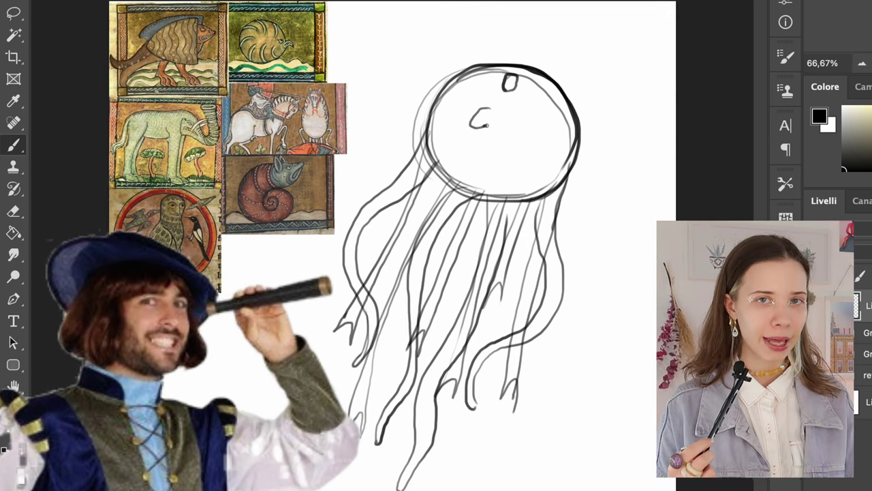
Give the jellyfish head a human face with nostrils and a toothy, lipped mouth, plus two pointed side flaps.
{"action": "mouse_move", "coordinate": [523, 95]}
{"action": "left_mouse_down"}
{"action": "mouse_move", "coordinate": [562, 124]}
{"action": "mouse_move", "coordinate": [550, 95]}
{"action": "mouse_move", "coordinate": [530, 144]}
{"action": "mouse_move", "coordinate": [549, 101]}
{"action": "mouse_move", "coordinate": [544, 136]}
{"action": "mouse_move", "coordinate": [565, 103]}
{"action": "left_mouse_up"}
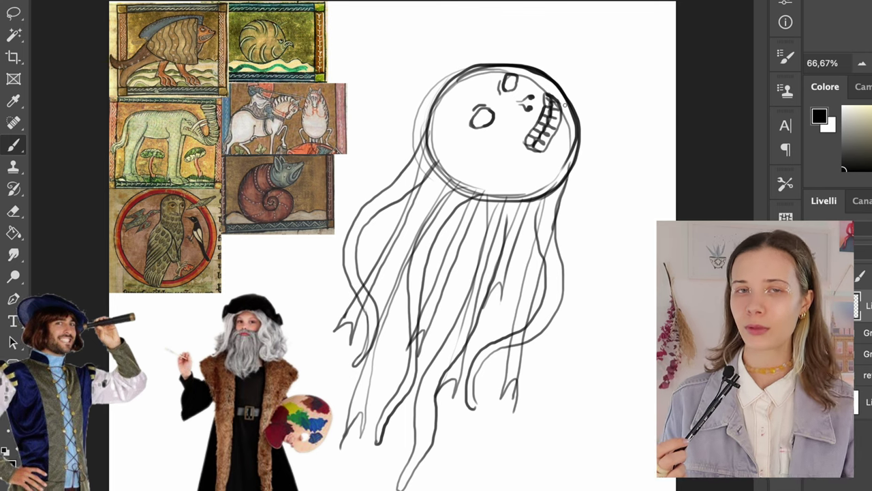
{"action": "mouse_move", "coordinate": [468, 69]}
{"action": "left_mouse_down"}
{"action": "mouse_move", "coordinate": [402, 146]}
{"action": "mouse_move", "coordinate": [429, 136]}
{"action": "left_mouse_up"}
{"action": "left_click_drag", "start_coordinate": [578, 128], "coordinate": [584, 193]}
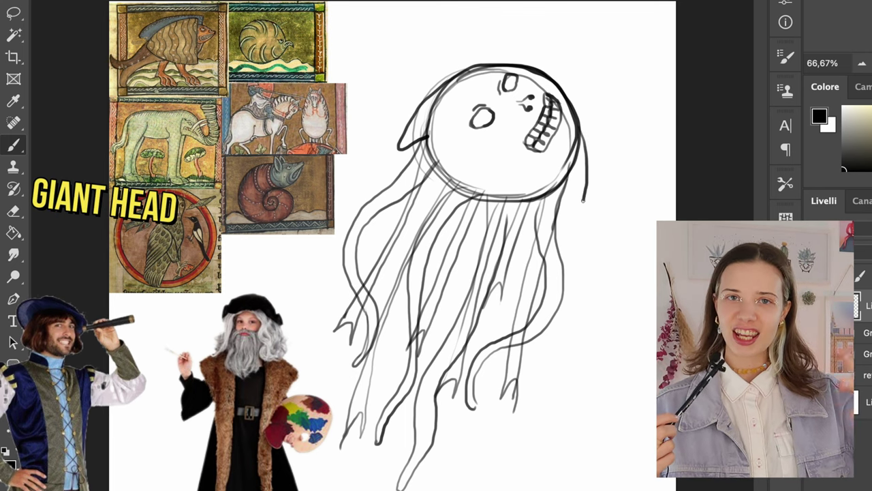
{"action": "left_click_drag", "start_coordinate": [536, 157], "coordinate": [545, 77]}
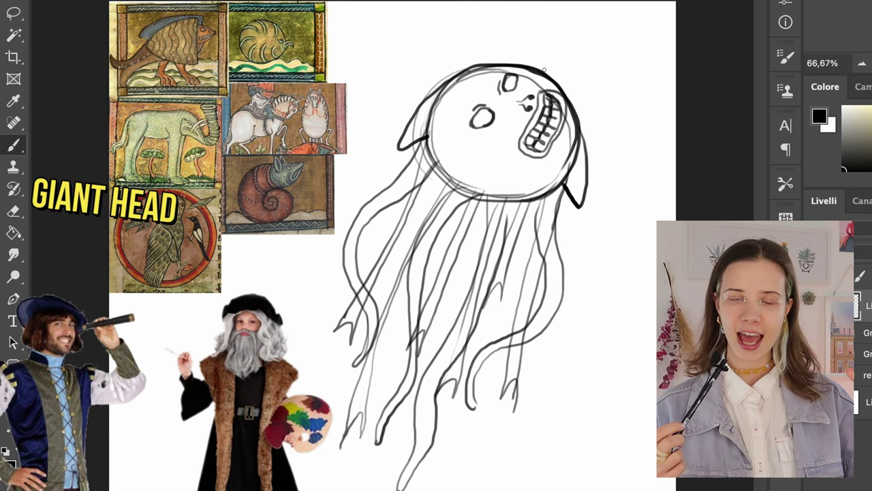
Erase the construction lines around the jellyfish head and the overlapping lines among the tentacles.
{"action": "key", "text": "e"}
{"action": "mouse_move", "coordinate": [504, 71]}
{"action": "left_mouse_down"}
{"action": "mouse_move", "coordinate": [460, 73]}
{"action": "mouse_move", "coordinate": [443, 174]}
{"action": "mouse_move", "coordinate": [534, 192]}
{"action": "mouse_move", "coordinate": [566, 155]}
{"action": "left_mouse_up"}
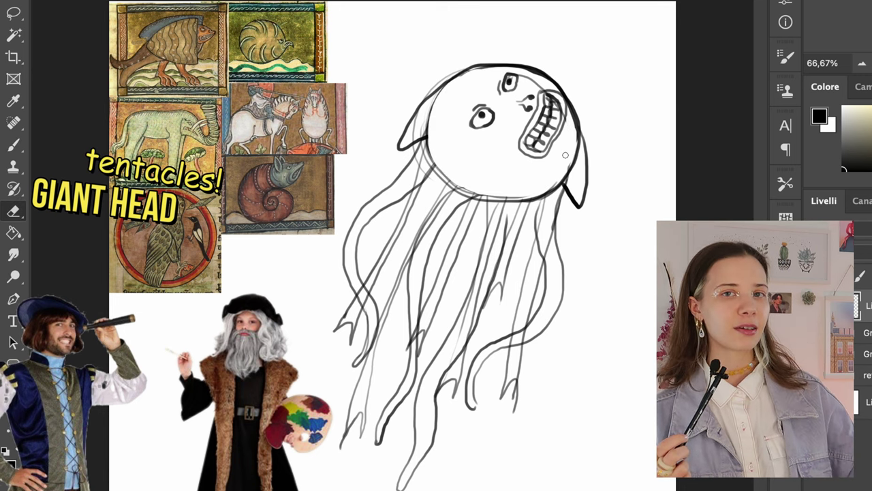
{"action": "mouse_move", "coordinate": [464, 67]}
{"action": "left_mouse_down"}
{"action": "mouse_move", "coordinate": [428, 97]}
{"action": "mouse_move", "coordinate": [417, 140]}
{"action": "left_mouse_up"}
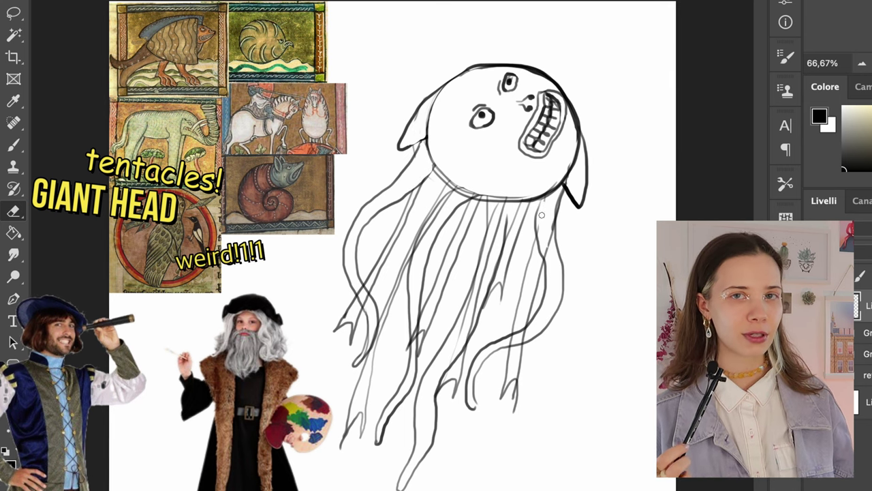
{"action": "left_click_drag", "start_coordinate": [486, 196], "coordinate": [570, 162]}
{"action": "left_click_drag", "start_coordinate": [461, 74], "coordinate": [542, 74]}
{"action": "left_click_drag", "start_coordinate": [422, 237], "coordinate": [449, 201]}
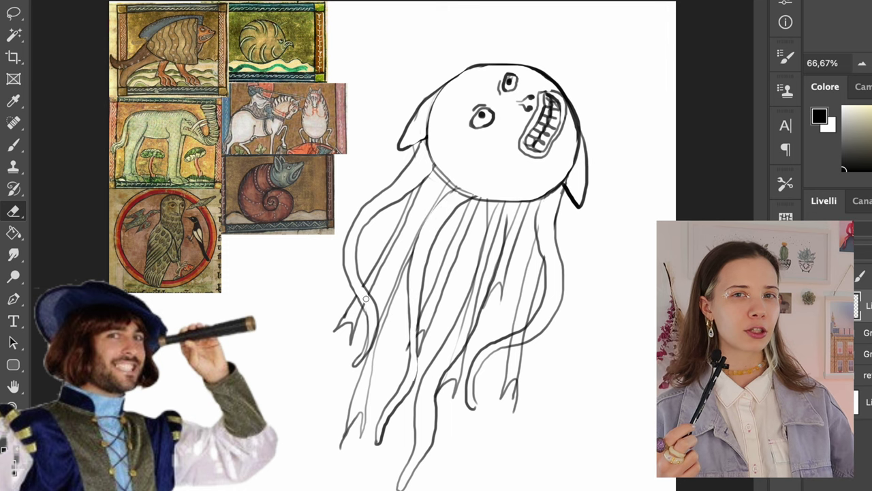
{"action": "left_click_drag", "start_coordinate": [469, 320], "coordinate": [492, 252]}
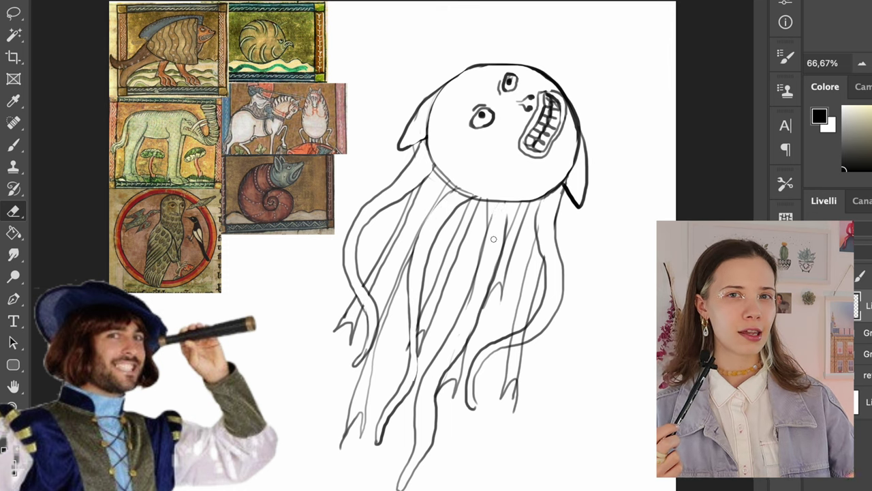
Ink the head's side flap and the leftmost jellyfish tentacles with thicker black lines.
{"action": "key", "text": "b"}
{"action": "mouse_move", "coordinate": [439, 90]}
{"action": "left_mouse_down"}
{"action": "mouse_move", "coordinate": [400, 148]}
{"action": "mouse_move", "coordinate": [423, 140]}
{"action": "left_mouse_up"}
{"action": "mouse_move", "coordinate": [422, 141]}
{"action": "left_mouse_down"}
{"action": "mouse_move", "coordinate": [339, 270]}
{"action": "mouse_move", "coordinate": [358, 296]}
{"action": "left_mouse_up"}
{"action": "left_click_drag", "start_coordinate": [364, 230], "coordinate": [353, 286]}
{"action": "mouse_move", "coordinate": [412, 190]}
{"action": "left_mouse_down"}
{"action": "mouse_move", "coordinate": [359, 234]}
{"action": "mouse_move", "coordinate": [387, 245]}
{"action": "left_mouse_up"}
{"action": "mouse_move", "coordinate": [360, 286]}
{"action": "left_mouse_down"}
{"action": "mouse_move", "coordinate": [417, 195]}
{"action": "mouse_move", "coordinate": [412, 242]}
{"action": "left_mouse_up"}
{"action": "left_click_drag", "start_coordinate": [399, 280], "coordinate": [379, 331]}
{"action": "mouse_move", "coordinate": [412, 262]}
{"action": "left_mouse_down"}
{"action": "mouse_move", "coordinate": [405, 357]}
{"action": "mouse_move", "coordinate": [379, 431]}
{"action": "left_mouse_up"}
{"action": "key", "text": "super+z"}
{"action": "left_click_drag", "start_coordinate": [409, 357], "coordinate": [402, 381]}
{"action": "mouse_move", "coordinate": [364, 306]}
{"action": "left_mouse_down"}
{"action": "mouse_move", "coordinate": [351, 362]}
{"action": "mouse_move", "coordinate": [359, 363]}
{"action": "left_mouse_up"}
{"action": "mouse_move", "coordinate": [357, 293]}
{"action": "left_mouse_down"}
{"action": "mouse_move", "coordinate": [351, 342]}
{"action": "mouse_move", "coordinate": [364, 310]}
{"action": "left_mouse_up"}
Ink the tentacles below the middle of the head and thicken the head's lower edge.
{"action": "left_click_drag", "start_coordinate": [469, 201], "coordinate": [423, 274]}
{"action": "mouse_move", "coordinate": [421, 314]}
{"action": "left_mouse_down"}
{"action": "mouse_move", "coordinate": [449, 257]}
{"action": "mouse_move", "coordinate": [424, 281]}
{"action": "mouse_move", "coordinate": [468, 203]}
{"action": "mouse_move", "coordinate": [455, 259]}
{"action": "left_mouse_up"}
{"action": "key", "text": "super+z"}
{"action": "left_click_drag", "start_coordinate": [463, 247], "coordinate": [419, 351]}
{"action": "key", "text": "super+z"}
{"action": "left_click_drag", "start_coordinate": [453, 270], "coordinate": [418, 356]}
{"action": "left_click_drag", "start_coordinate": [461, 248], "coordinate": [440, 307]}
{"action": "key", "text": "super+z"}
{"action": "mouse_move", "coordinate": [442, 176]}
{"action": "left_mouse_down"}
{"action": "mouse_move", "coordinate": [495, 206]}
{"action": "mouse_move", "coordinate": [477, 202]}
{"action": "left_mouse_up"}
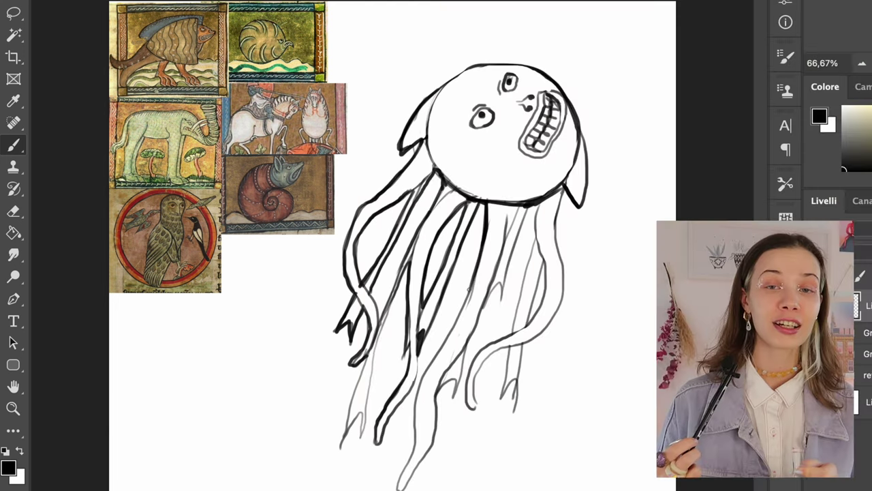
Ink both edges of the longest central tentacle from the head down to its pointed tip.
{"action": "left_click_drag", "start_coordinate": [474, 279], "coordinate": [419, 382]}
{"action": "left_click_drag", "start_coordinate": [419, 379], "coordinate": [413, 460]}
{"action": "left_click_drag", "start_coordinate": [435, 431], "coordinate": [401, 486]}
{"action": "left_click_drag", "start_coordinate": [443, 374], "coordinate": [435, 432]}
{"action": "left_click_drag", "start_coordinate": [510, 200], "coordinate": [444, 381]}
Ink the curling tentacle and its neighbour on the jellyfish's right side with thicker black lines.
{"action": "mouse_move", "coordinate": [538, 200]}
{"action": "left_mouse_down"}
{"action": "mouse_move", "coordinate": [542, 287]}
{"action": "mouse_move", "coordinate": [483, 354]}
{"action": "left_mouse_up"}
{"action": "mouse_move", "coordinate": [475, 408]}
{"action": "left_mouse_down"}
{"action": "mouse_move", "coordinate": [522, 342]}
{"action": "mouse_move", "coordinate": [553, 319]}
{"action": "left_mouse_up"}
{"action": "key", "text": "super+z"}
{"action": "left_click_drag", "start_coordinate": [562, 188], "coordinate": [565, 292]}
{"action": "mouse_move", "coordinate": [565, 292]}
{"action": "left_mouse_down"}
{"action": "mouse_move", "coordinate": [541, 332]}
{"action": "mouse_move", "coordinate": [506, 349]}
{"action": "left_mouse_up"}
{"action": "key", "text": "super+z"}
{"action": "left_click_drag", "start_coordinate": [524, 204], "coordinate": [492, 306]}
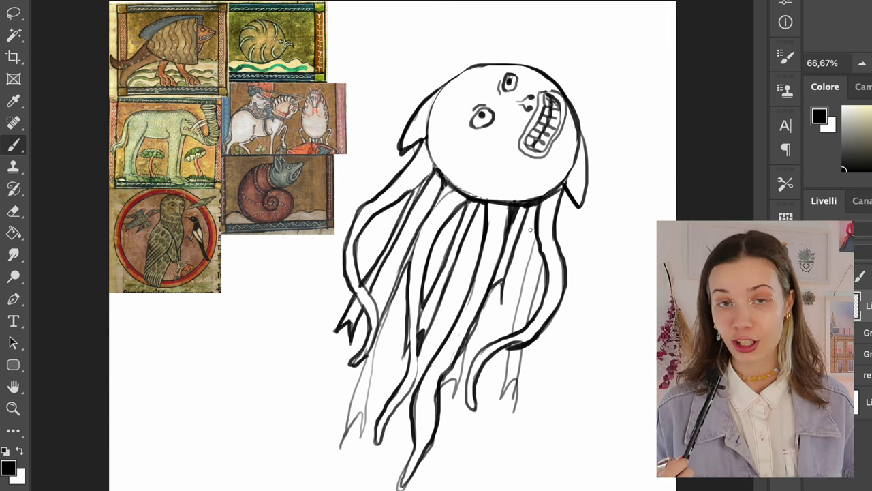
Ink the remaining straight tentacles behind the wavy ones, including their forked tips.
{"action": "left_click_drag", "start_coordinate": [367, 355], "coordinate": [342, 441]}
{"action": "left_click_drag", "start_coordinate": [347, 432], "coordinate": [357, 413]}
{"action": "left_click_drag", "start_coordinate": [359, 413], "coordinate": [363, 433]}
{"action": "key", "text": "super+z"}
{"action": "left_click_drag", "start_coordinate": [393, 294], "coordinate": [363, 438]}
{"action": "left_click_drag", "start_coordinate": [537, 237], "coordinate": [515, 332]}
{"action": "left_click_drag", "start_coordinate": [543, 257], "coordinate": [499, 406]}
{"action": "left_click_drag", "start_coordinate": [502, 397], "coordinate": [515, 379]}
{"action": "left_click_drag", "start_coordinate": [524, 346], "coordinate": [517, 413]}
{"action": "left_click_drag", "start_coordinate": [442, 389], "coordinate": [456, 378]}
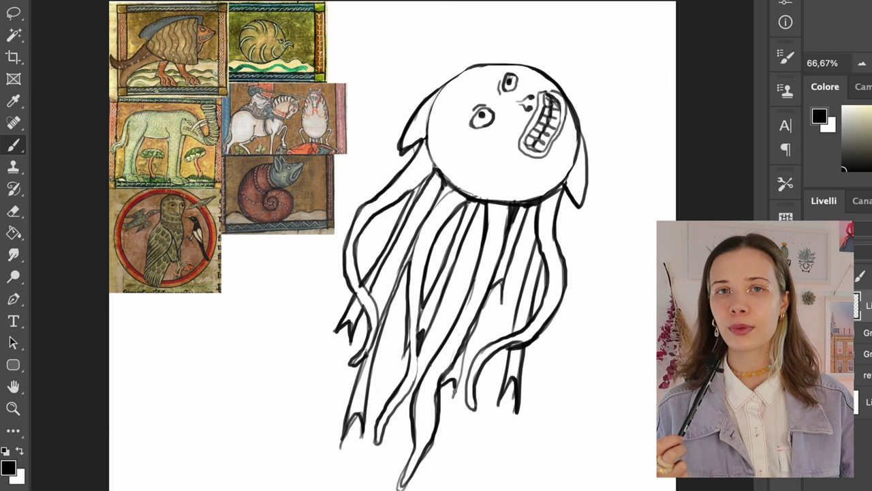
Erase the stray sketch lines left around the inked tentacles and their tips.
{"action": "key", "text": "e"}
{"action": "mouse_move", "coordinate": [467, 340]}
{"action": "left_mouse_down"}
{"action": "mouse_move", "coordinate": [455, 399]}
{"action": "mouse_move", "coordinate": [497, 286]}
{"action": "left_mouse_up"}
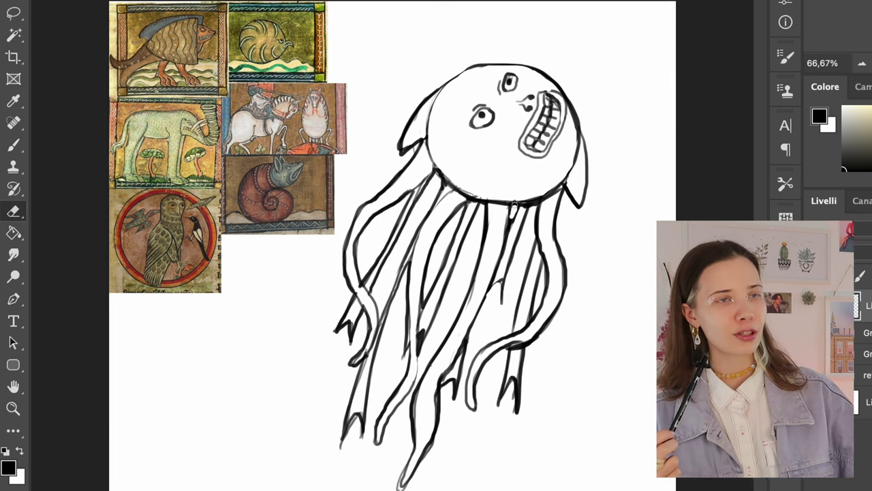
{"action": "mouse_move", "coordinate": [356, 342]}
{"action": "left_mouse_down"}
{"action": "mouse_move", "coordinate": [340, 452]}
{"action": "mouse_move", "coordinate": [374, 395]}
{"action": "left_mouse_up"}
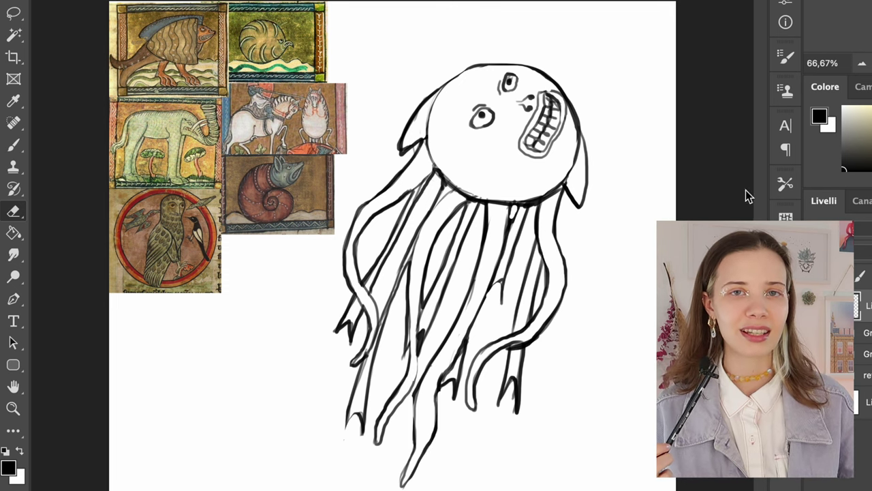
Fill the jellyfish's head with an ochre sampled from the reference images, on a new layer for the colour.
{"action": "key", "text": "b"}
{"action": "left_click", "coordinate": [865, 333]}
{"action": "key", "text": "super+shift+n"}
{"action": "left_click", "coordinate": [263, 43], "text": "alt"}
{"action": "right_click", "coordinate": [563, 124]}
{"action": "scroll", "coordinate": [620, 382], "scroll_direction": "down", "scroll_amount": 10}
{"action": "left_click", "coordinate": [630, 376]}
{"action": "left_click", "coordinate": [322, 34], "text": "alt"}
{"action": "mouse_move", "coordinate": [470, 95]}
{"action": "left_mouse_down"}
{"action": "mouse_move", "coordinate": [490, 125]}
{"action": "mouse_move", "coordinate": [458, 177]}
{"action": "mouse_move", "coordinate": [543, 172]}
{"action": "mouse_move", "coordinate": [556, 100]}
{"action": "mouse_move", "coordinate": [470, 112]}
{"action": "mouse_move", "coordinate": [508, 181]}
{"action": "mouse_move", "coordinate": [458, 123]}
{"action": "left_mouse_up"}
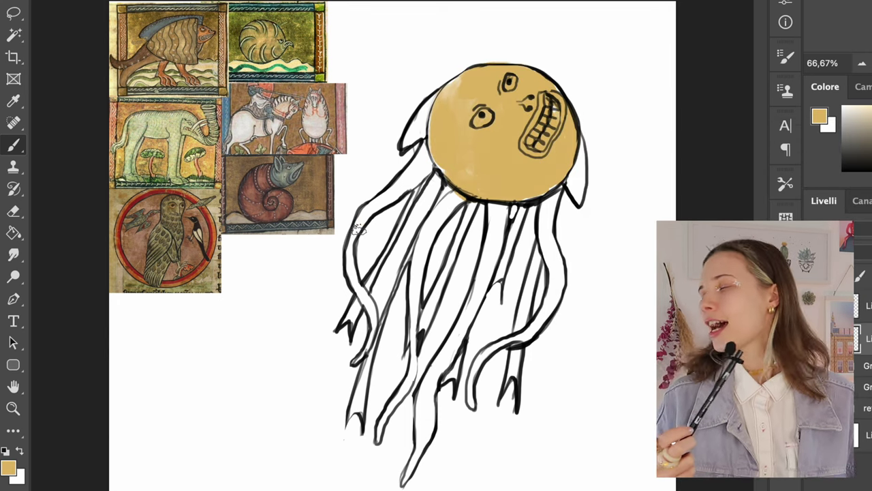
Paint the upper parts of the four wavy front tentacles in the head's ochre.
{"action": "left_click_drag", "start_coordinate": [358, 230], "coordinate": [430, 153]}
{"action": "left_click_drag", "start_coordinate": [455, 196], "coordinate": [413, 300]}
{"action": "mouse_move", "coordinate": [502, 204]}
{"action": "left_mouse_down"}
{"action": "mouse_move", "coordinate": [447, 354]}
{"action": "mouse_move", "coordinate": [496, 266]}
{"action": "left_mouse_up"}
{"action": "mouse_move", "coordinate": [545, 249]}
{"action": "left_mouse_down"}
{"action": "mouse_move", "coordinate": [547, 206]}
{"action": "mouse_move", "coordinate": [557, 281]}
{"action": "mouse_move", "coordinate": [539, 319]}
{"action": "left_mouse_up"}
Fill the two fins at the sides of the head with a grey-green sampled from the references.
{"action": "left_click", "coordinate": [153, 27], "text": "alt"}
{"action": "left_click_drag", "start_coordinate": [405, 143], "coordinate": [434, 98]}
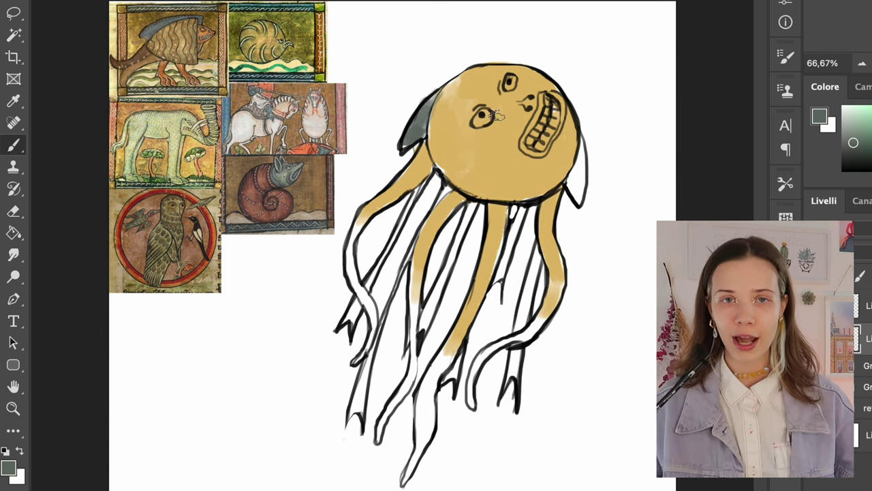
{"action": "left_click_drag", "start_coordinate": [578, 205], "coordinate": [578, 143]}
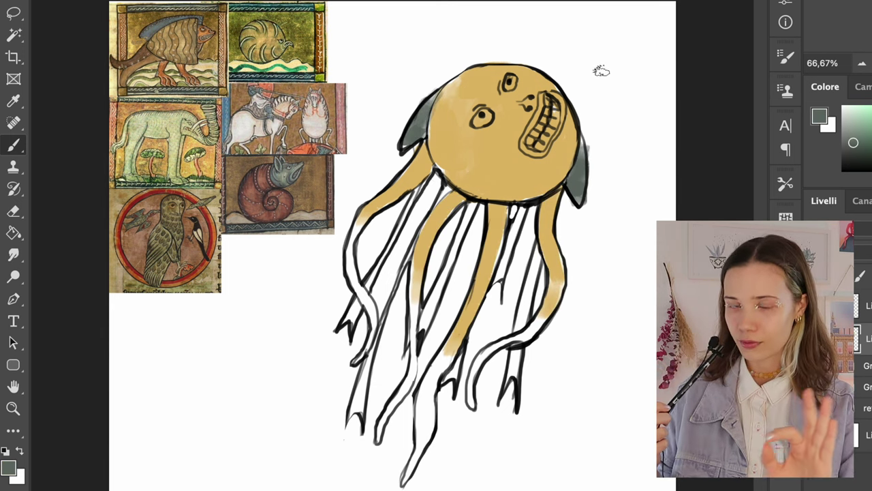
Paint the lower parts of the wavy front tentacles down to their tips in the reddish brown of the reference snail shell.
{"action": "left_click", "coordinate": [251, 181], "text": "alt"}
{"action": "left_click_drag", "start_coordinate": [350, 321], "coordinate": [369, 287]}
{"action": "right_click", "coordinate": [364, 222]}
{"action": "left_click_drag", "start_coordinate": [460, 171], "coordinate": [447, 160]}
{"action": "mouse_move", "coordinate": [359, 221]}
{"action": "left_mouse_down"}
{"action": "mouse_move", "coordinate": [349, 249]}
{"action": "mouse_move", "coordinate": [372, 361]}
{"action": "mouse_move", "coordinate": [358, 417]}
{"action": "left_mouse_up"}
{"action": "left_click_drag", "start_coordinate": [409, 196], "coordinate": [368, 293]}
{"action": "mouse_move", "coordinate": [417, 181]}
{"action": "left_mouse_down"}
{"action": "mouse_move", "coordinate": [413, 371]}
{"action": "mouse_move", "coordinate": [379, 436]}
{"action": "left_mouse_up"}
{"action": "mouse_move", "coordinate": [417, 464]}
{"action": "left_mouse_down"}
{"action": "mouse_move", "coordinate": [447, 351]}
{"action": "mouse_move", "coordinate": [477, 283]}
{"action": "left_mouse_up"}
{"action": "left_click_drag", "start_coordinate": [475, 387], "coordinate": [554, 287]}
Colour the straight back tentacles and their forked tips in the same reddish brown.
{"action": "left_click_drag", "start_coordinate": [474, 208], "coordinate": [419, 337]}
{"action": "left_click_drag", "start_coordinate": [417, 235], "coordinate": [402, 279]}
{"action": "left_click_drag", "start_coordinate": [449, 192], "coordinate": [438, 212]}
{"action": "left_click_drag", "start_coordinate": [522, 208], "coordinate": [499, 281]}
{"action": "left_click_drag", "start_coordinate": [538, 249], "coordinate": [513, 375]}
{"action": "left_click_drag", "start_coordinate": [461, 351], "coordinate": [451, 377]}
{"action": "left_click_drag", "start_coordinate": [476, 289], "coordinate": [463, 331]}
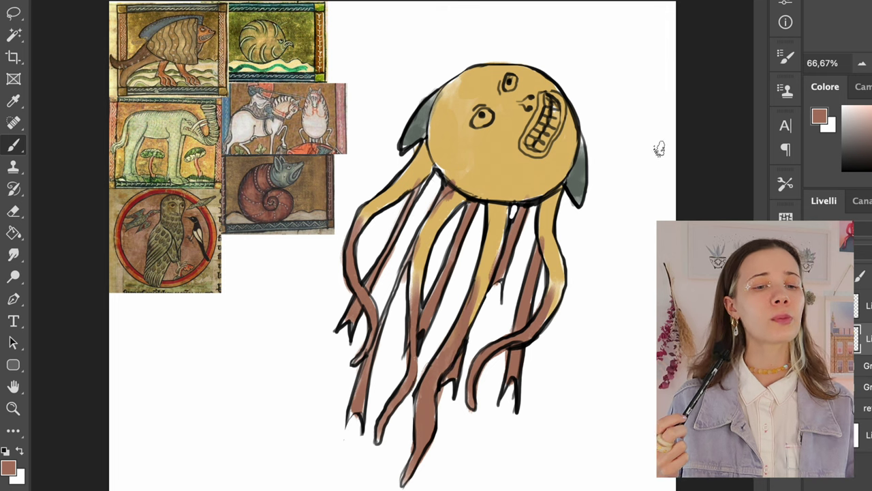
Blend ochre over the reddish brown where the two colours meet on the right and central front tentacles.
{"action": "left_click", "coordinate": [447, 198], "text": "alt"}
{"action": "left_click_drag", "start_coordinate": [554, 265], "coordinate": [546, 315]}
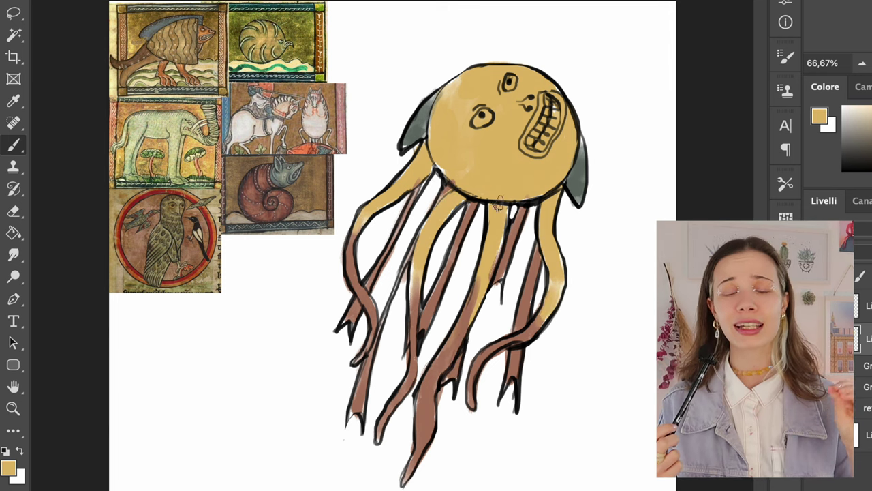
{"action": "left_click_drag", "start_coordinate": [479, 276], "coordinate": [469, 323]}
Paint the lips reddish brown, and add pale yellow to the eyes, teeth and rows of dots on fins and tentacles.
{"action": "left_click", "coordinate": [465, 337], "text": "alt"}
{"action": "right_click", "coordinate": [554, 273]}
{"action": "key", "text": "Return"}
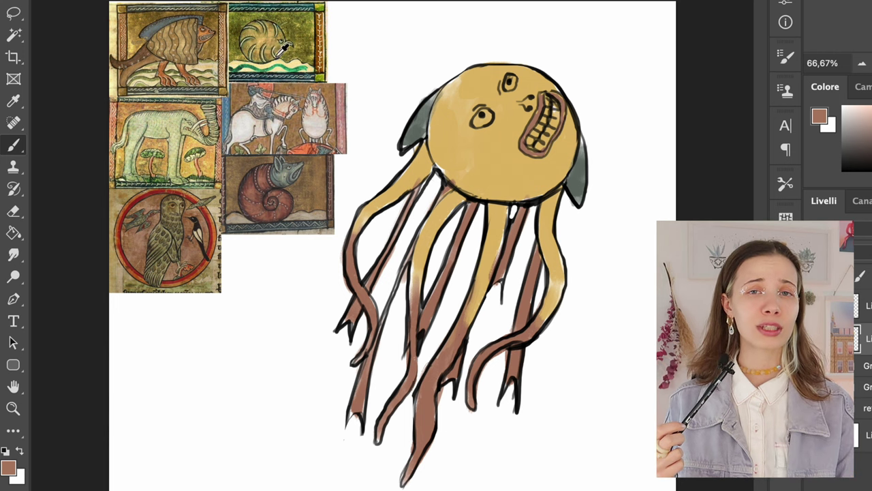
{"action": "left_click", "coordinate": [279, 55], "text": "alt"}
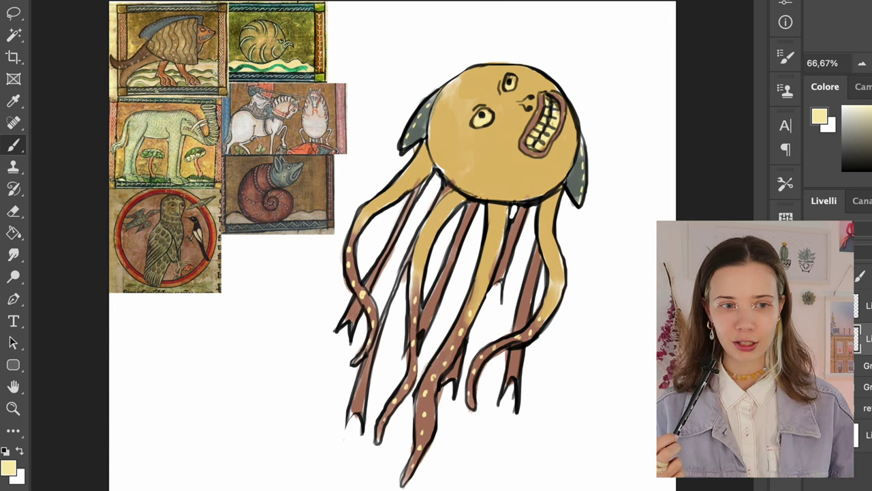
Shade the straight back tentacles with dark brown and edge the head's lower rim with scalloped brown shading.
{"action": "left_click", "coordinate": [244, 183], "text": "alt"}
{"action": "right_click", "coordinate": [422, 175]}
{"action": "left_click", "coordinate": [523, 214]}
{"action": "left_click_drag", "start_coordinate": [348, 292], "coordinate": [358, 322]}
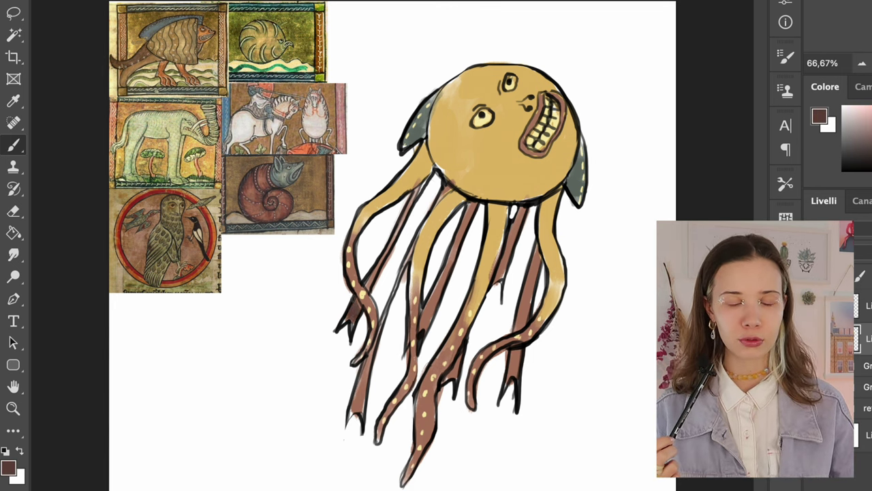
{"action": "left_click_drag", "start_coordinate": [366, 373], "coordinate": [358, 411]}
{"action": "left_click_drag", "start_coordinate": [426, 315], "coordinate": [445, 274]}
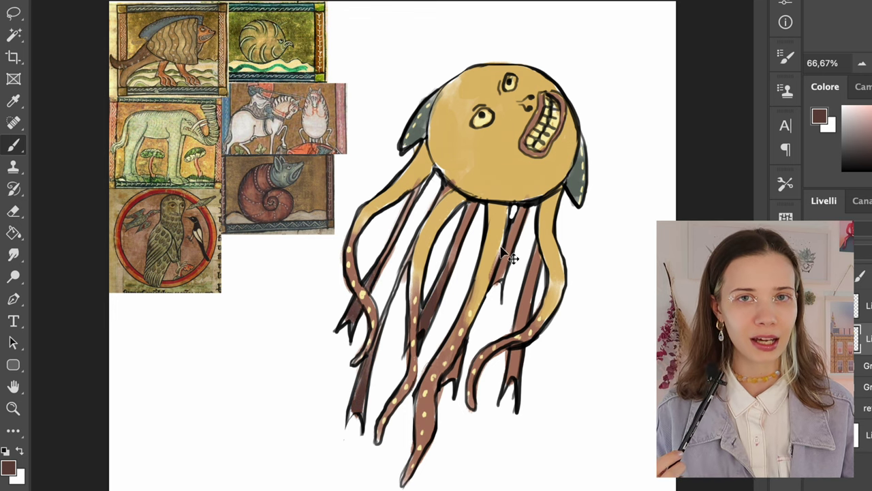
{"action": "mouse_move", "coordinate": [443, 88]}
{"action": "left_mouse_down"}
{"action": "mouse_move", "coordinate": [438, 118]}
{"action": "mouse_move", "coordinate": [465, 176]}
{"action": "mouse_move", "coordinate": [529, 181]}
{"action": "mouse_move", "coordinate": [576, 140]}
{"action": "mouse_move", "coordinate": [433, 120]}
{"action": "mouse_move", "coordinate": [451, 174]}
{"action": "mouse_move", "coordinate": [490, 193]}
{"action": "mouse_move", "coordinate": [551, 182]}
{"action": "mouse_move", "coordinate": [574, 158]}
{"action": "mouse_move", "coordinate": [569, 170]}
{"action": "left_mouse_up"}
{"action": "key", "text": "x"}
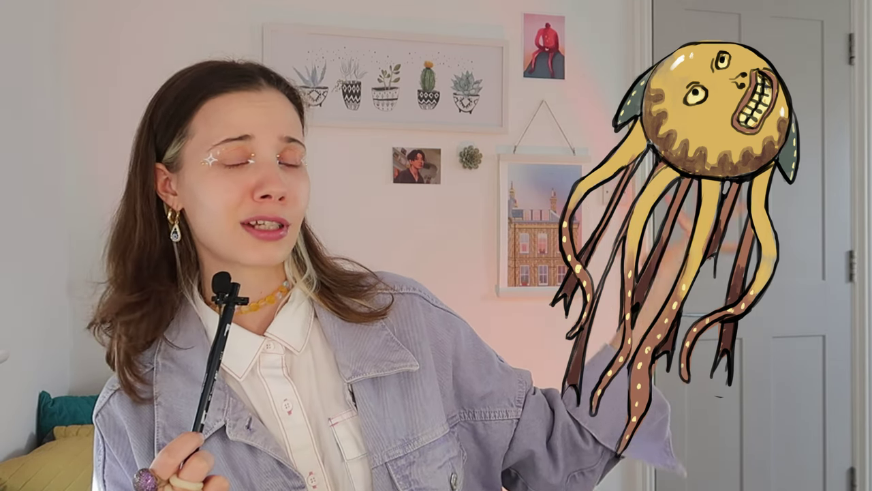
Sketch the oval body of a dog-like animal and its near hind leg with a clawed paw.
{"action": "left_click_drag", "start_coordinate": [441, 240], "coordinate": [395, 255]}
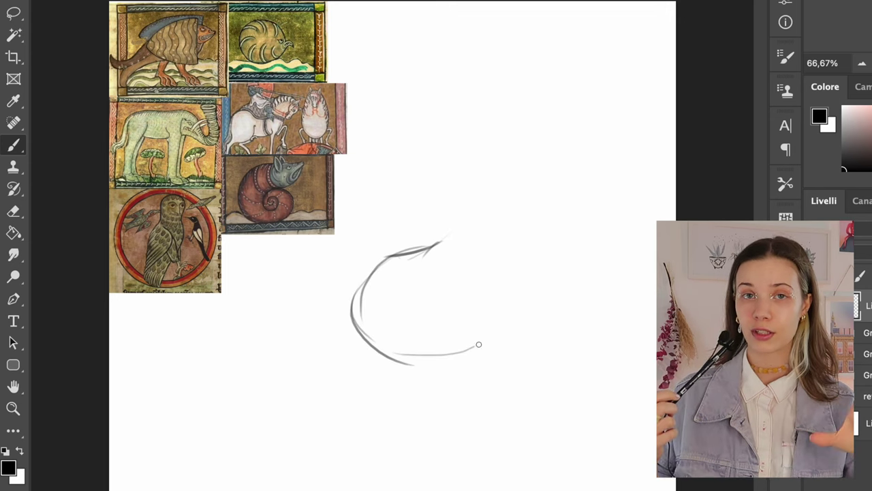
{"action": "left_click_drag", "start_coordinate": [479, 344], "coordinate": [443, 240]}
{"action": "mouse_move", "coordinate": [373, 345]}
{"action": "left_mouse_down"}
{"action": "mouse_move", "coordinate": [357, 424]}
{"action": "mouse_move", "coordinate": [412, 443]}
{"action": "left_mouse_up"}
{"action": "mouse_move", "coordinate": [404, 359]}
{"action": "left_mouse_down"}
{"action": "mouse_move", "coordinate": [390, 418]}
{"action": "mouse_move", "coordinate": [392, 408]}
{"action": "left_mouse_up"}
{"action": "left_click_drag", "start_coordinate": [360, 335], "coordinate": [363, 435]}
Sketch the animal's two straight front legs with paws and the far hind leg.
{"action": "mouse_move", "coordinate": [413, 358]}
{"action": "left_mouse_down"}
{"action": "mouse_move", "coordinate": [483, 342]}
{"action": "mouse_move", "coordinate": [496, 421]}
{"action": "left_mouse_up"}
{"action": "key", "text": "ctrl+z"}
{"action": "left_click_drag", "start_coordinate": [470, 315], "coordinate": [509, 445]}
{"action": "left_click_drag", "start_coordinate": [529, 298], "coordinate": [537, 436]}
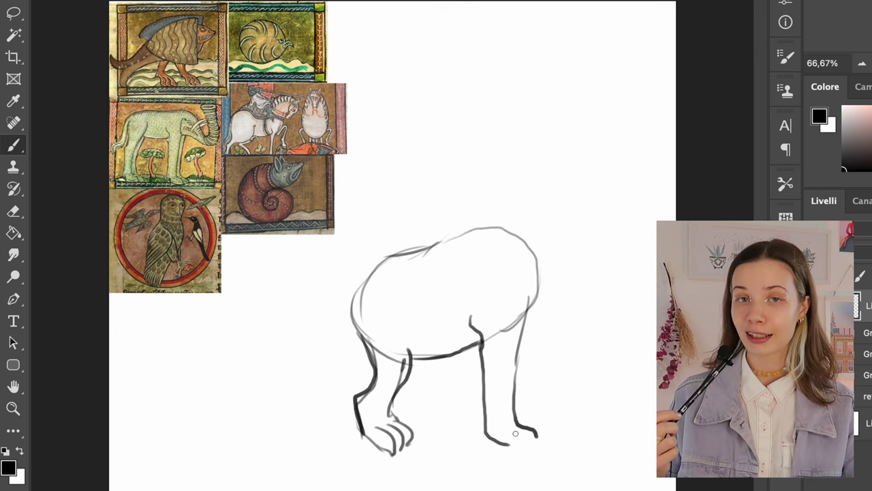
{"action": "left_click_drag", "start_coordinate": [542, 302], "coordinate": [540, 424]}
{"action": "mouse_move", "coordinate": [429, 360]}
{"action": "left_mouse_down"}
{"action": "mouse_move", "coordinate": [412, 413]}
{"action": "mouse_move", "coordinate": [429, 436]}
{"action": "left_mouse_up"}
Sketch a forked tail behind the body, and start the head with a grinning mouth, gridded teeth and black nose.
{"action": "mouse_move", "coordinate": [387, 257]}
{"action": "left_mouse_down"}
{"action": "mouse_move", "coordinate": [334, 280]}
{"action": "mouse_move", "coordinate": [304, 273]}
{"action": "left_mouse_up"}
{"action": "left_click_drag", "start_coordinate": [305, 286], "coordinate": [346, 300]}
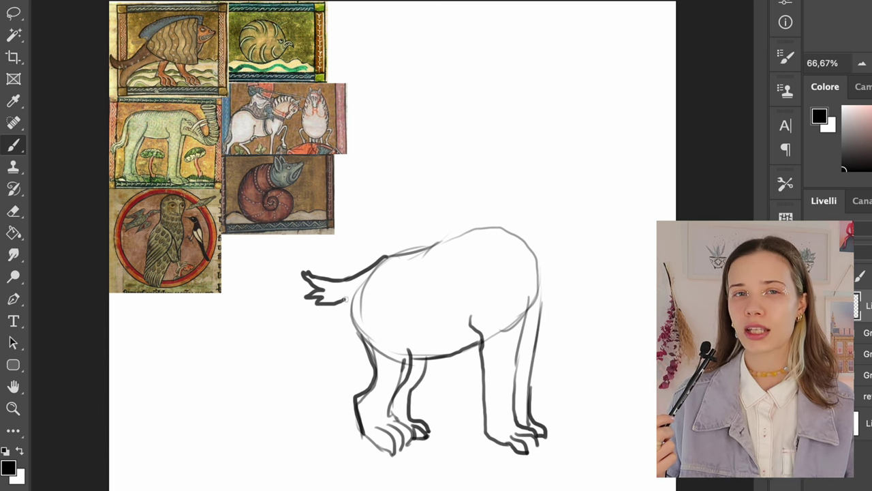
{"action": "mouse_move", "coordinate": [479, 230]}
{"action": "left_mouse_down"}
{"action": "mouse_move", "coordinate": [497, 191]}
{"action": "mouse_move", "coordinate": [572, 201]}
{"action": "left_mouse_up"}
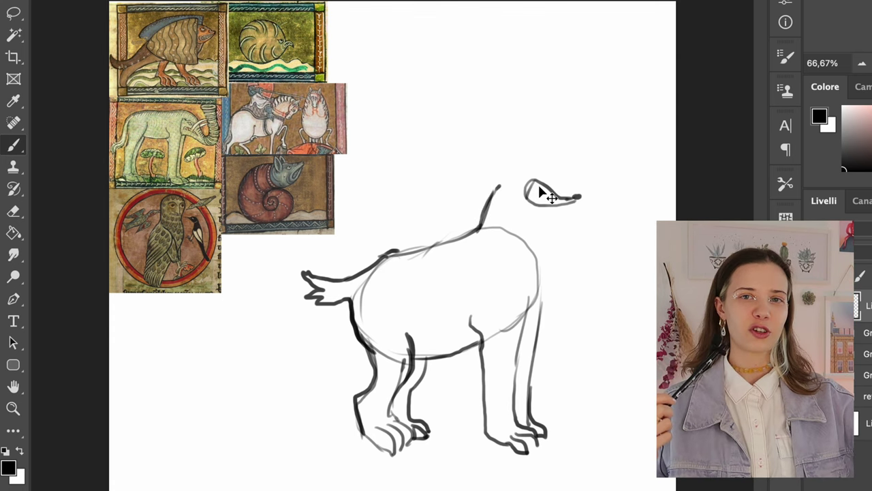
{"action": "left_click_drag", "start_coordinate": [536, 199], "coordinate": [528, 208]}
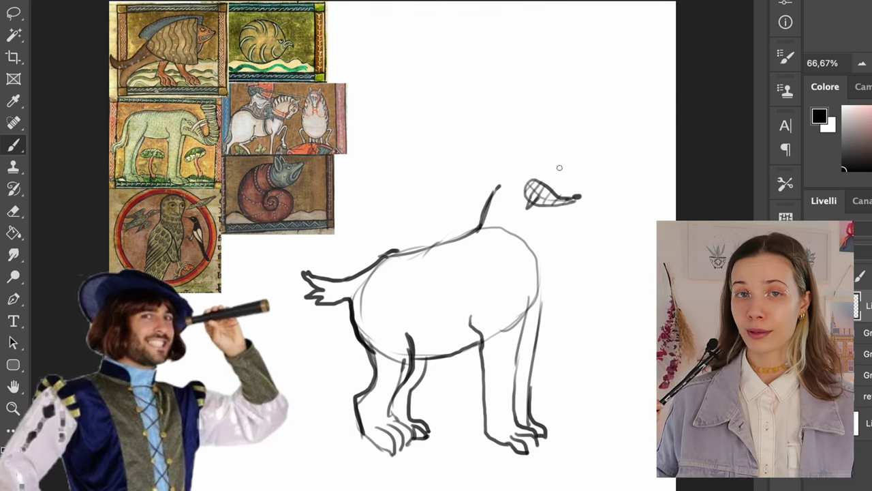
{"action": "left_click_drag", "start_coordinate": [578, 197], "coordinate": [584, 194]}
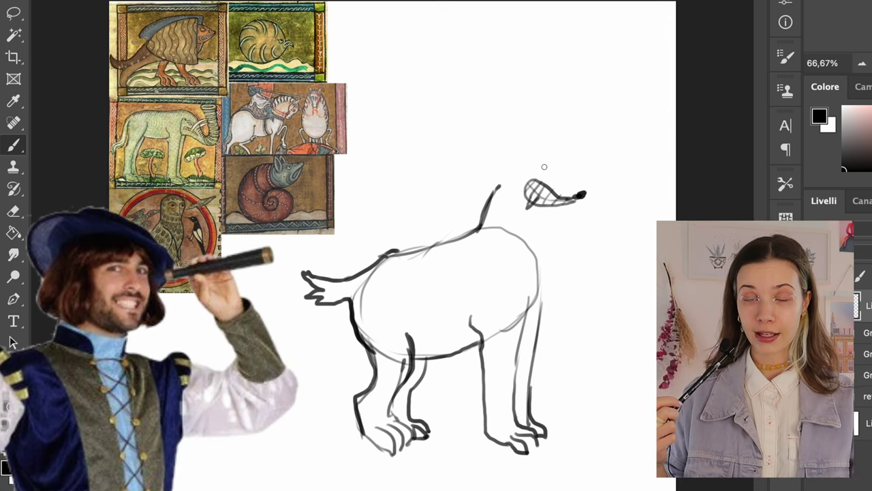
Draw the eye above the mouth and adjust the selected face sketch with a free transform.
{"action": "mouse_move", "coordinate": [535, 163]}
{"action": "left_mouse_down"}
{"action": "mouse_move", "coordinate": [597, 187]}
{"action": "mouse_move", "coordinate": [544, 172]}
{"action": "left_mouse_up"}
{"action": "key", "text": "l"}
{"action": "key", "text": "super+t"}
{"action": "left_click_drag", "start_coordinate": [632, 150], "coordinate": [625, 141]}
{"action": "key", "text": "Return"}
{"action": "key", "text": "super+d"}
{"action": "key", "text": "b"}
Sketch the muzzle, both pointed ears and the neck, joining the head to the body and front legs.
{"action": "mouse_move", "coordinate": [544, 179]}
{"action": "left_mouse_down"}
{"action": "mouse_move", "coordinate": [544, 208]}
{"action": "mouse_move", "coordinate": [597, 198]}
{"action": "left_mouse_up"}
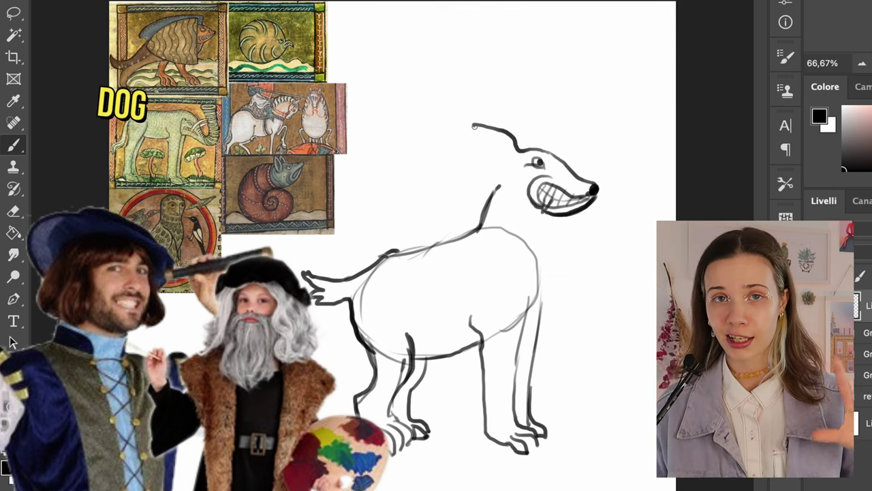
{"action": "left_click_drag", "start_coordinate": [473, 125], "coordinate": [519, 150]}
{"action": "left_click_drag", "start_coordinate": [539, 148], "coordinate": [563, 131]}
{"action": "left_click_drag", "start_coordinate": [505, 158], "coordinate": [484, 240]}
{"action": "left_click_drag", "start_coordinate": [546, 208], "coordinate": [533, 389]}
Strengthen the back line and outline five round spots across the animal's body.
{"action": "left_click_drag", "start_coordinate": [382, 256], "coordinate": [482, 228]}
{"action": "left_click_drag", "start_coordinate": [413, 250], "coordinate": [414, 251]}
{"action": "left_click_drag", "start_coordinate": [478, 231], "coordinate": [481, 233]}
{"action": "left_click_drag", "start_coordinate": [398, 293], "coordinate": [399, 294]}
{"action": "left_click_drag", "start_coordinate": [498, 285], "coordinate": [499, 286]}
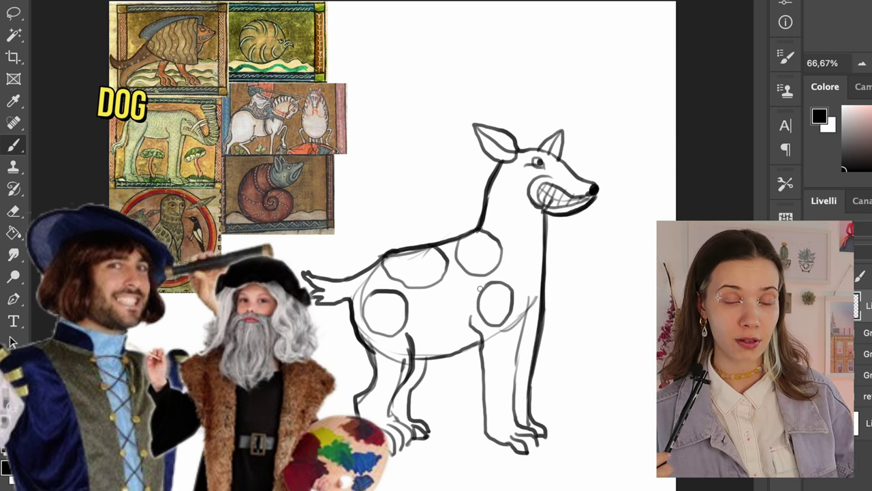
{"action": "left_click_drag", "start_coordinate": [450, 314], "coordinate": [451, 315]}
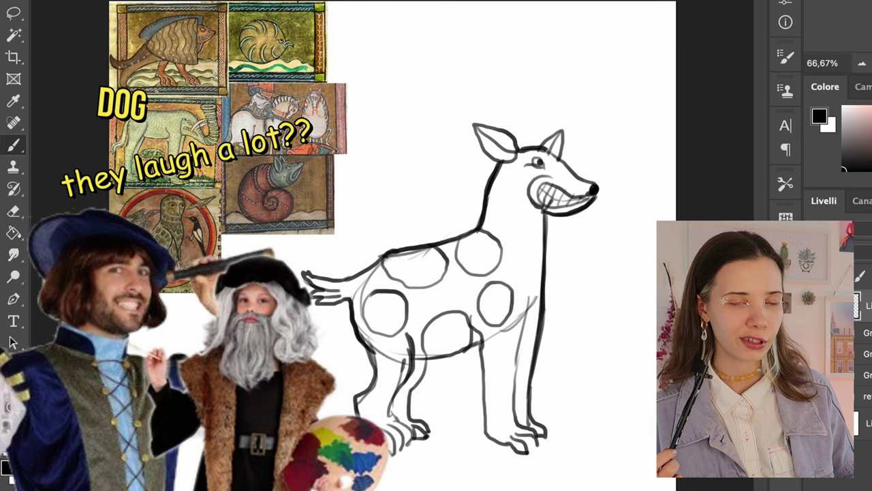
Add a curved cheek line and thin whiskers on both sides of the muzzle.
{"action": "right_click", "coordinate": [596, 188]}
{"action": "left_click_drag", "start_coordinate": [491, 188], "coordinate": [519, 207]}
{"action": "left_click_drag", "start_coordinate": [528, 176], "coordinate": [468, 173]}
{"action": "left_click_drag", "start_coordinate": [529, 184], "coordinate": [464, 192]}
{"action": "left_click_drag", "start_coordinate": [572, 171], "coordinate": [585, 163]}
{"action": "left_click_drag", "start_coordinate": [579, 174], "coordinate": [593, 171]}
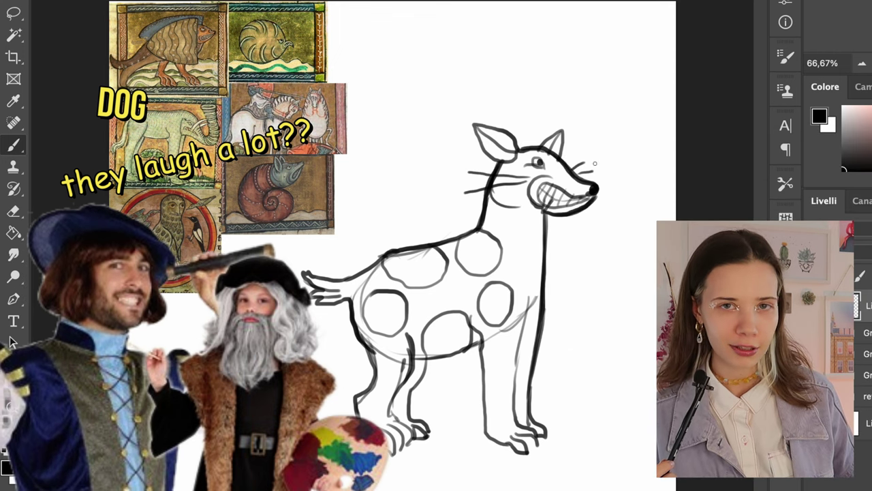
Ink the ears and rump with thicker lines and outline another spot on the neck.
{"action": "left_click_drag", "start_coordinate": [470, 124], "coordinate": [501, 158]}
{"action": "left_click_drag", "start_coordinate": [542, 146], "coordinate": [566, 154]}
{"action": "left_click_drag", "start_coordinate": [535, 212], "coordinate": [538, 243]}
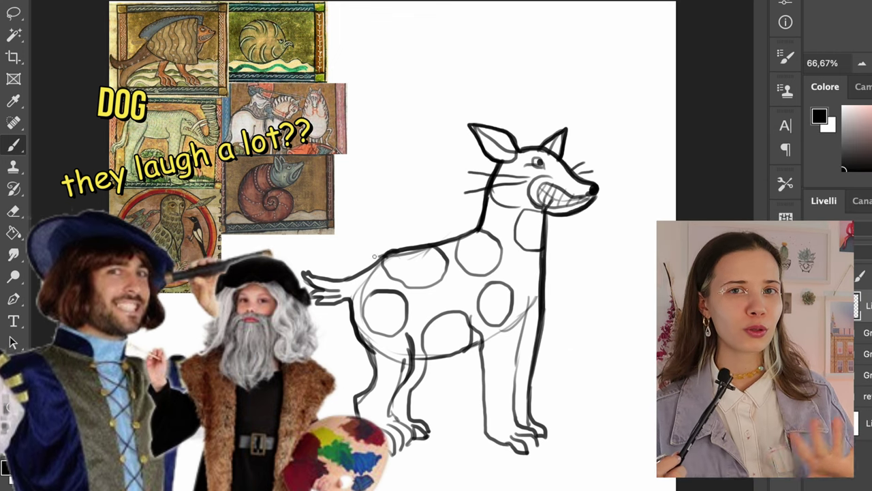
{"action": "left_click_drag", "start_coordinate": [385, 253], "coordinate": [323, 274]}
Clean up the chest line by erasing along its edge and ink the front legs with thicker lines.
{"action": "key", "text": "e"}
{"action": "left_click_drag", "start_coordinate": [549, 224], "coordinate": [546, 338]}
{"action": "key", "text": "b"}
{"action": "left_click_drag", "start_coordinate": [475, 315], "coordinate": [483, 389]}
{"action": "mouse_move", "coordinate": [485, 375]}
{"action": "left_mouse_down"}
{"action": "mouse_move", "coordinate": [525, 453]}
{"action": "mouse_move", "coordinate": [507, 443]}
{"action": "left_mouse_up"}
{"action": "key", "text": "super+z"}
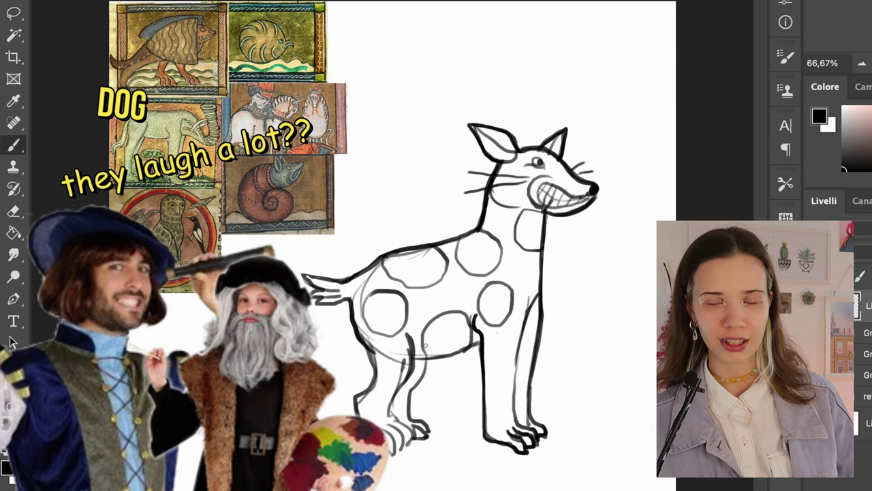
Ink both hind legs and the near hind paw with thicker black lines.
{"action": "left_click_drag", "start_coordinate": [372, 345], "coordinate": [359, 416]}
{"action": "left_click_drag", "start_coordinate": [425, 362], "coordinate": [412, 419]}
{"action": "left_click_drag", "start_coordinate": [411, 345], "coordinate": [406, 386]}
{"action": "left_click_drag", "start_coordinate": [377, 428], "coordinate": [387, 439]}
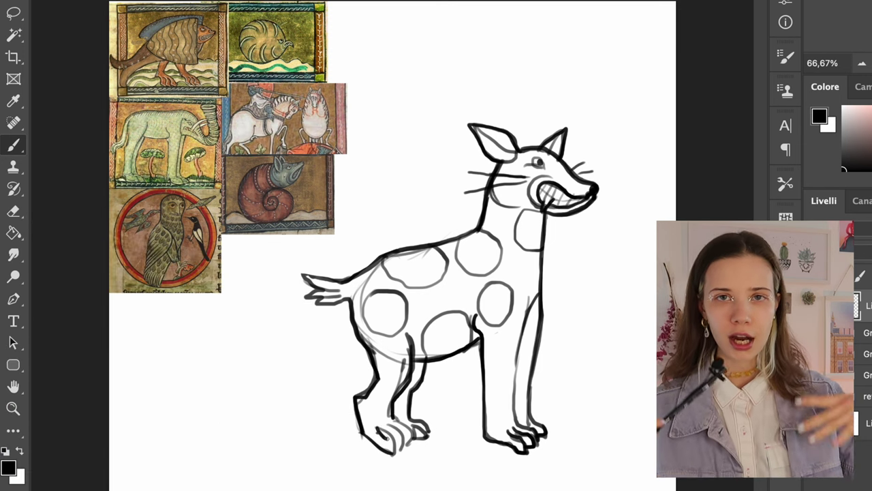
Erase the leftover sketch lines around the rump, back, belly and near hind leg.
{"action": "key", "text": "e"}
{"action": "left_click_drag", "start_coordinate": [380, 264], "coordinate": [360, 298]}
{"action": "mouse_move", "coordinate": [393, 259]}
{"action": "left_mouse_down"}
{"action": "mouse_move", "coordinate": [418, 255]}
{"action": "mouse_move", "coordinate": [412, 258]}
{"action": "left_mouse_up"}
{"action": "mouse_move", "coordinate": [361, 324]}
{"action": "left_mouse_down"}
{"action": "mouse_move", "coordinate": [370, 343]}
{"action": "mouse_move", "coordinate": [402, 359]}
{"action": "left_mouse_up"}
{"action": "left_click_drag", "start_coordinate": [406, 336], "coordinate": [405, 375]}
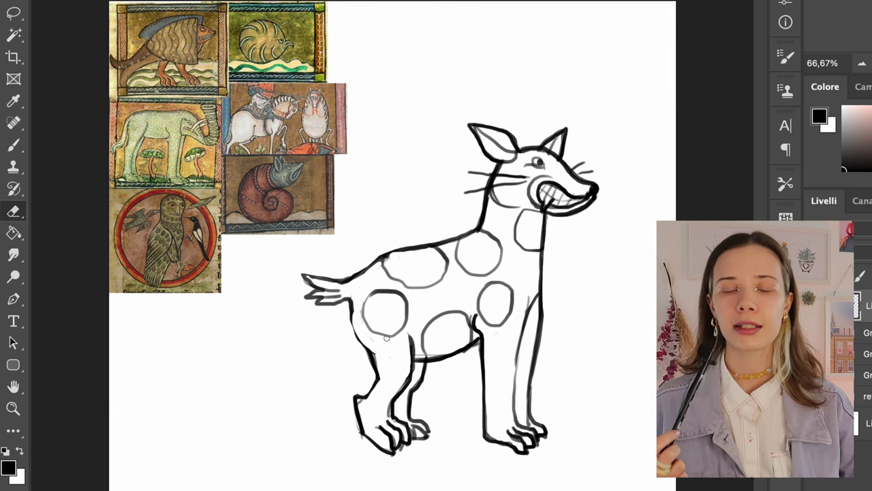
Fill the whole animal with a sampled olive ochre on a new layer, using a different brush preset.
{"action": "key", "text": "b"}
{"action": "left_click", "coordinate": [866, 333]}
{"action": "key", "text": "super+alt+shift+n"}
{"action": "right_click", "coordinate": [535, 181]}
{"action": "scroll", "coordinate": [641, 453], "scroll_direction": "down", "scroll_amount": 15}
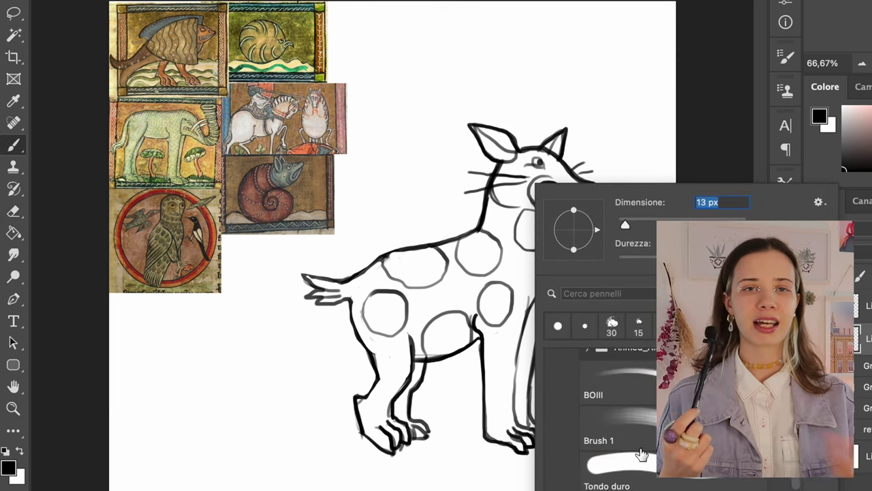
{"action": "left_click", "coordinate": [638, 402]}
{"action": "left_click", "coordinate": [270, 48], "text": "alt"}
{"action": "mouse_move", "coordinate": [342, 290]}
{"action": "left_mouse_down"}
{"action": "mouse_move", "coordinate": [326, 283]}
{"action": "mouse_move", "coordinate": [464, 300]}
{"action": "mouse_move", "coordinate": [381, 259]}
{"action": "mouse_move", "coordinate": [521, 273]}
{"action": "mouse_move", "coordinate": [525, 162]}
{"action": "mouse_move", "coordinate": [572, 184]}
{"action": "mouse_move", "coordinate": [555, 141]}
{"action": "mouse_move", "coordinate": [478, 130]}
{"action": "left_mouse_up"}
{"action": "mouse_move", "coordinate": [362, 402]}
{"action": "left_mouse_down"}
{"action": "mouse_move", "coordinate": [381, 436]}
{"action": "mouse_move", "coordinate": [416, 424]}
{"action": "left_mouse_up"}
{"action": "mouse_move", "coordinate": [494, 317]}
{"action": "left_mouse_down"}
{"action": "mouse_move", "coordinate": [505, 422]}
{"action": "mouse_move", "coordinate": [515, 441]}
{"action": "mouse_move", "coordinate": [535, 435]}
{"action": "left_mouse_up"}
Paint the teeth pale beige and the insides of both ears rust red with colours sampled from the references.
{"action": "left_click", "coordinate": [273, 141], "text": "alt"}
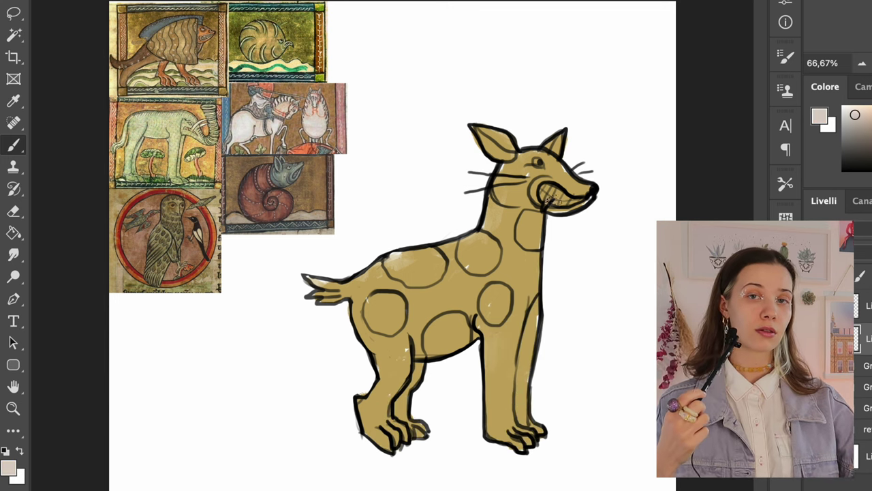
{"action": "left_click_drag", "start_coordinate": [543, 189], "coordinate": [576, 202]}
{"action": "left_click", "coordinate": [198, 272], "text": "alt"}
{"action": "right_click", "coordinate": [478, 150]}
{"action": "left_click_drag", "start_coordinate": [484, 141], "coordinate": [541, 166]}
Fill the round spots on the body and neck with a reddish brown sampled from the references.
{"action": "left_click", "coordinate": [136, 246], "text": "alt"}
{"action": "left_click_drag", "start_coordinate": [368, 308], "coordinate": [368, 324]}
{"action": "right_click", "coordinate": [392, 314]}
{"action": "left_click_drag", "start_coordinate": [372, 306], "coordinate": [396, 330]}
{"action": "mouse_move", "coordinate": [391, 257]}
{"action": "left_mouse_down"}
{"action": "mouse_move", "coordinate": [412, 275]}
{"action": "mouse_move", "coordinate": [439, 263]}
{"action": "mouse_move", "coordinate": [492, 267]}
{"action": "mouse_move", "coordinate": [508, 317]}
{"action": "left_mouse_up"}
{"action": "left_click_drag", "start_coordinate": [521, 215], "coordinate": [542, 247]}
{"action": "mouse_move", "coordinate": [426, 324]}
{"action": "left_mouse_down"}
{"action": "mouse_move", "coordinate": [470, 351]}
{"action": "mouse_move", "coordinate": [453, 358]}
{"action": "left_mouse_up"}
Paint the muzzle from the nose up towards the eye in the ears' rust red.
{"action": "left_click", "coordinate": [498, 151], "text": "alt"}
{"action": "left_click_drag", "start_coordinate": [575, 184], "coordinate": [555, 162]}
{"action": "key", "text": "super+z"}
{"action": "key", "text": "super+z"}
{"action": "mouse_move", "coordinate": [595, 198]}
{"action": "left_mouse_down"}
{"action": "mouse_move", "coordinate": [576, 208]}
{"action": "mouse_move", "coordinate": [557, 164]}
{"action": "left_mouse_up"}
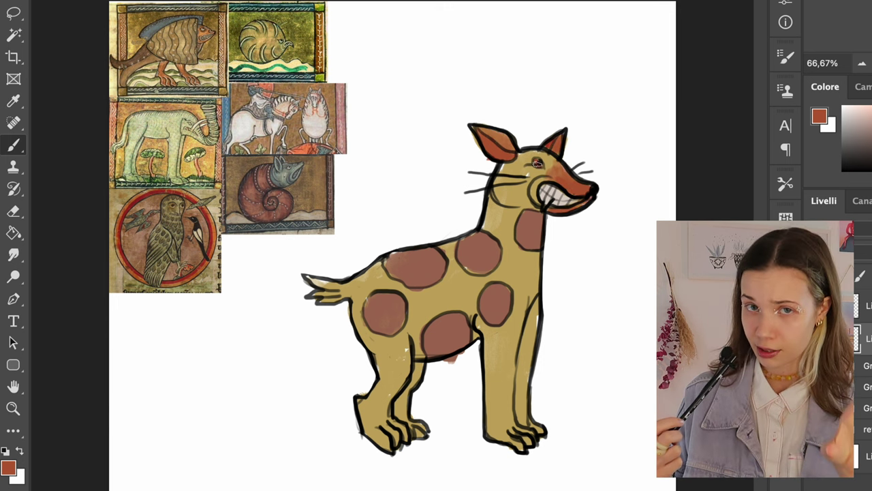
Cover the neck, body and legs with short pale pink fur strokes between the spots.
{"action": "right_click", "coordinate": [585, 150]}
{"action": "left_click", "coordinate": [861, 113]}
{"action": "left_click", "coordinate": [871, 107]}
{"action": "left_click_drag", "start_coordinate": [515, 210], "coordinate": [513, 217]}
{"action": "left_click_drag", "start_coordinate": [498, 211], "coordinate": [497, 217]}
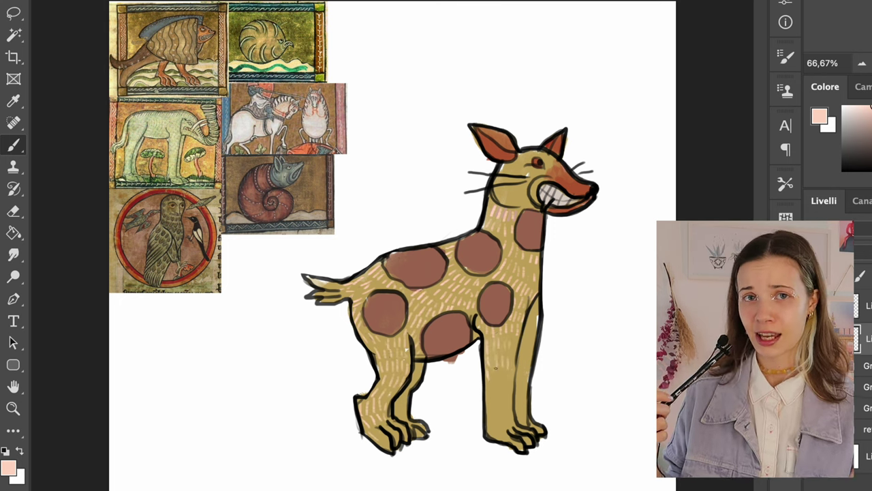
Extend the muzzle's rust red over the rest of the head down to the cheek line.
{"action": "left_click", "coordinate": [530, 230], "text": "alt"}
{"action": "left_click", "coordinate": [538, 162], "text": "alt"}
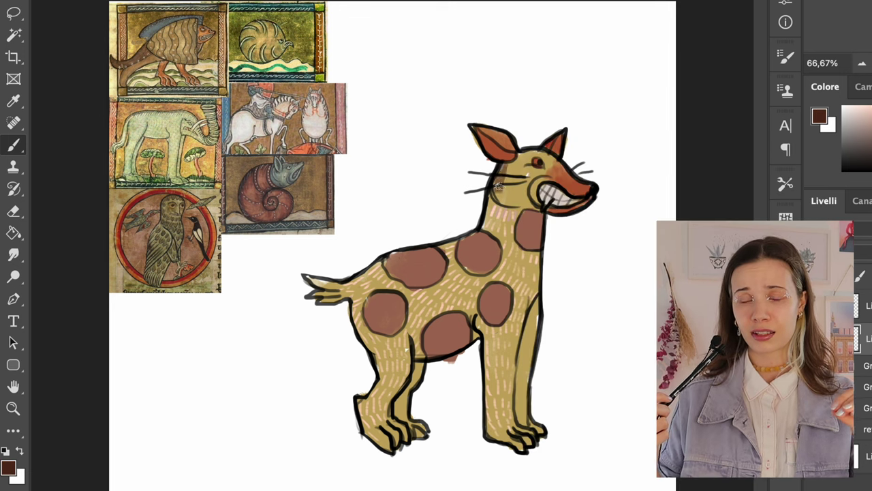
{"action": "left_click", "coordinate": [567, 174], "text": "alt"}
{"action": "mouse_move", "coordinate": [513, 162]}
{"action": "left_mouse_down"}
{"action": "mouse_move", "coordinate": [498, 191]}
{"action": "mouse_move", "coordinate": [529, 205]}
{"action": "left_mouse_up"}
{"action": "mouse_move", "coordinate": [507, 169]}
{"action": "left_mouse_down"}
{"action": "mouse_move", "coordinate": [538, 157]}
{"action": "mouse_move", "coordinate": [525, 202]}
{"action": "left_mouse_up"}
{"action": "right_click", "coordinate": [633, 135]}
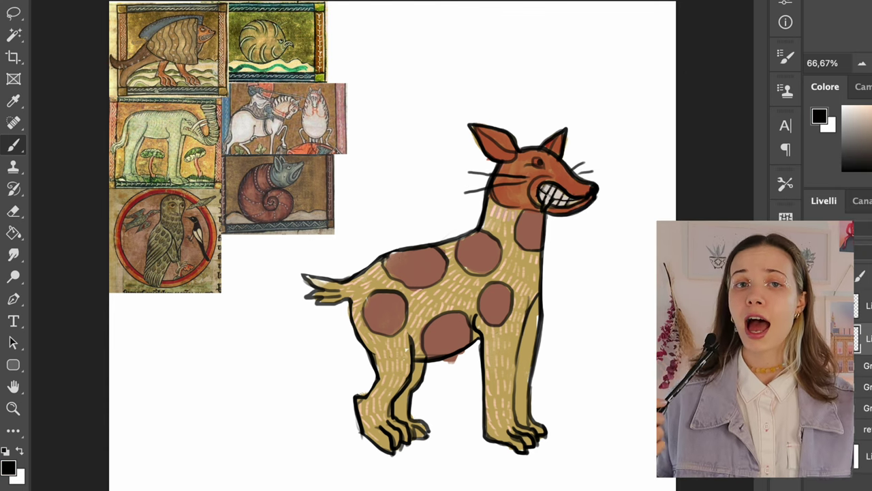
{"action": "key", "text": "z"}
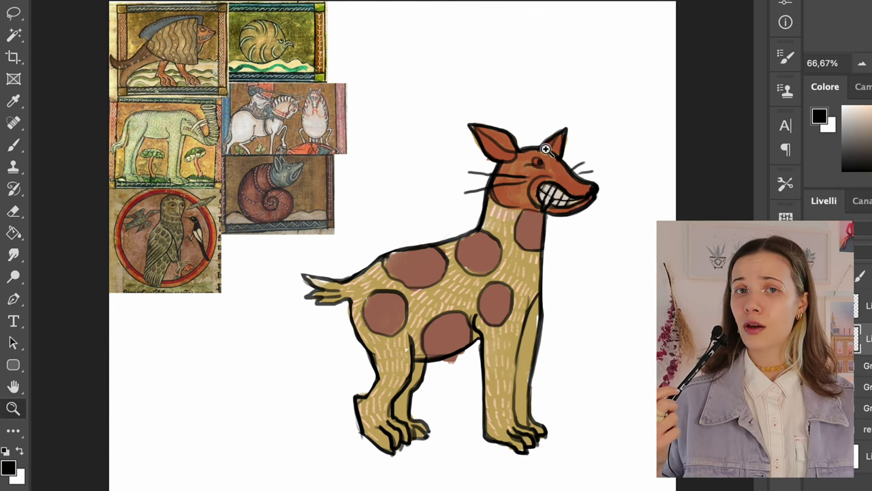